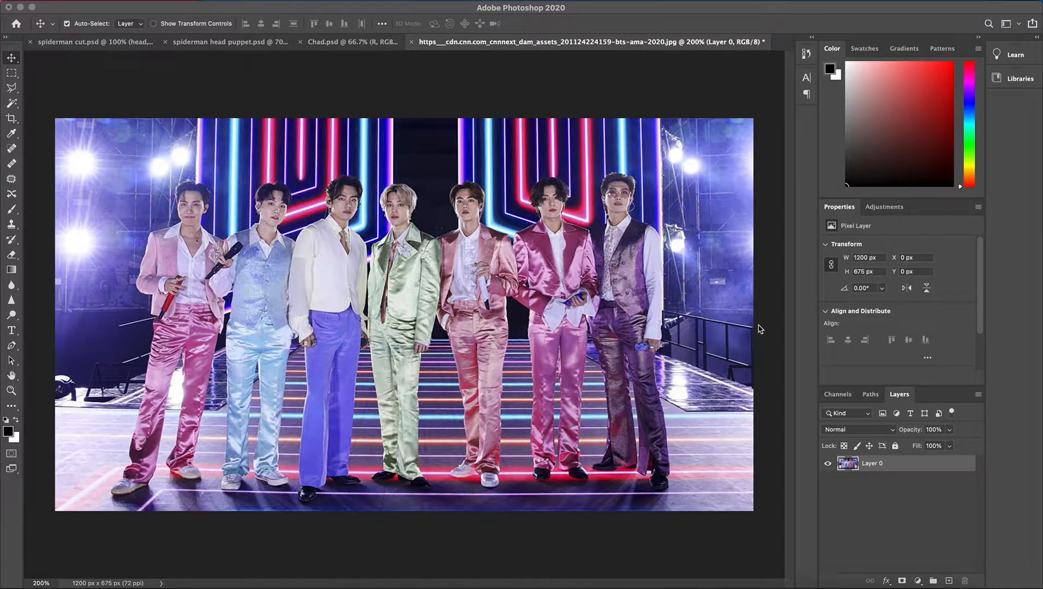
Copy a rectangle of about 983 by 567 px enclosing all seven people from the photo onto a new layer
{"action": "left_click", "coordinate": [12, 74]}
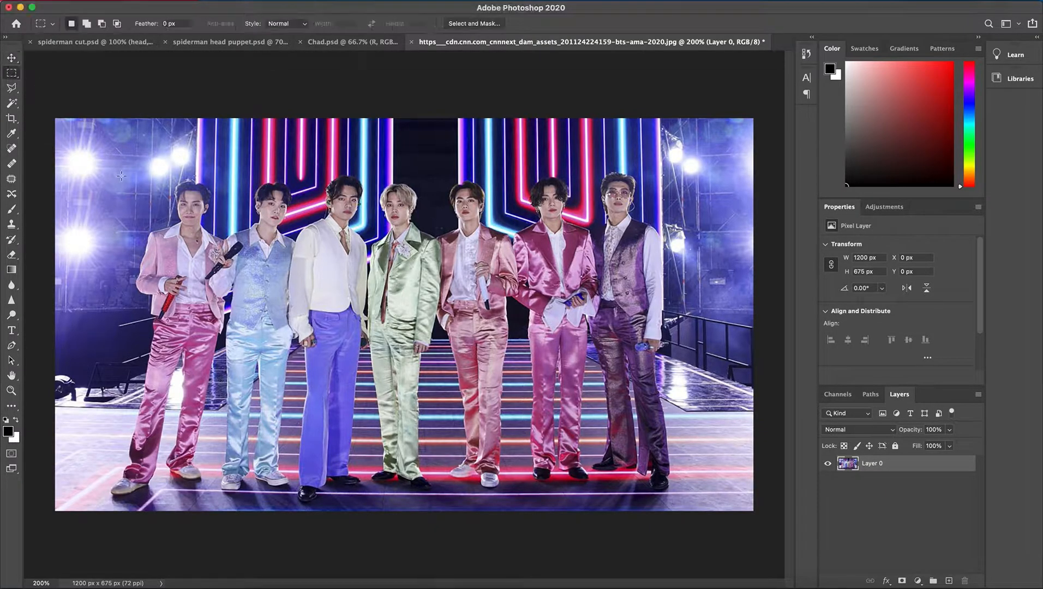
{"action": "left_click_drag", "start_coordinate": [113, 172], "coordinate": [685, 502]}
{"action": "key", "text": "super+j"}
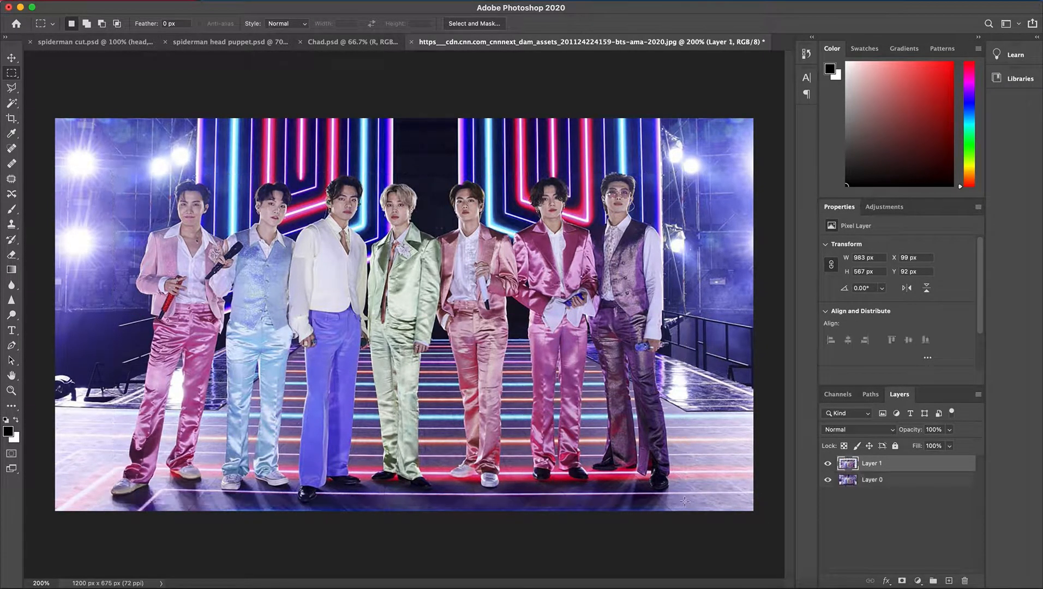
View the copied group on its own, then hide it and leave only the original photo layer visible
{"action": "left_click", "coordinate": [826, 463]}
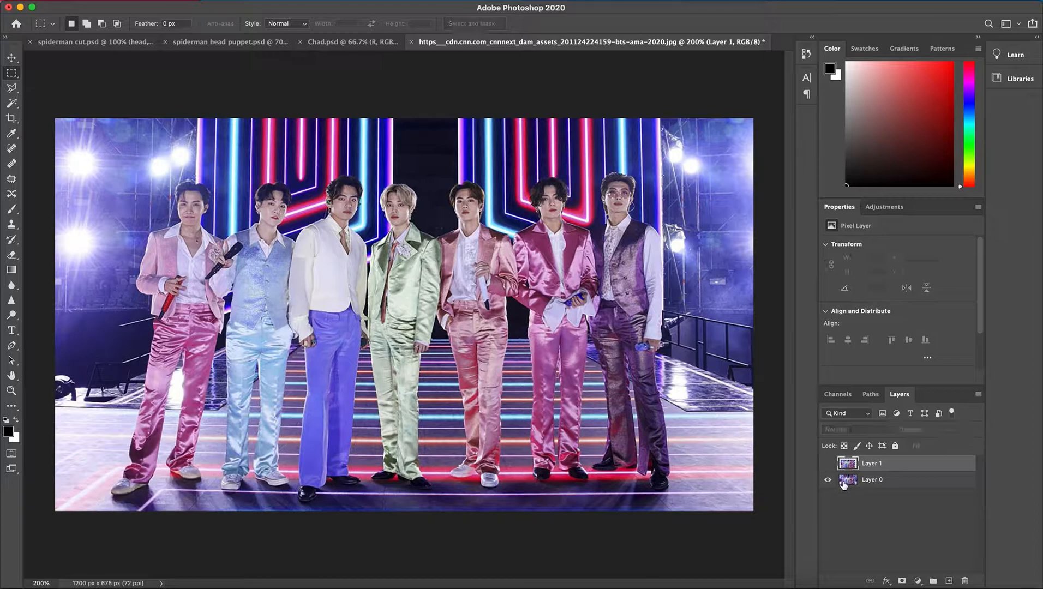
{"action": "left_click", "coordinate": [829, 481]}
{"action": "left_click", "coordinate": [828, 463]}
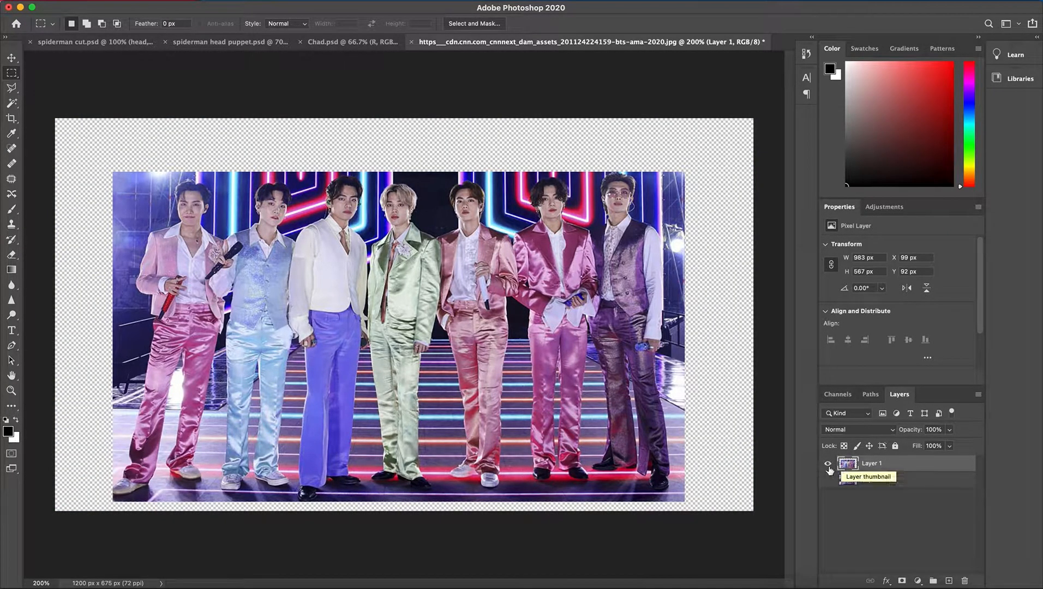
{"action": "left_click", "coordinate": [828, 464]}
{"action": "left_click", "coordinate": [827, 480]}
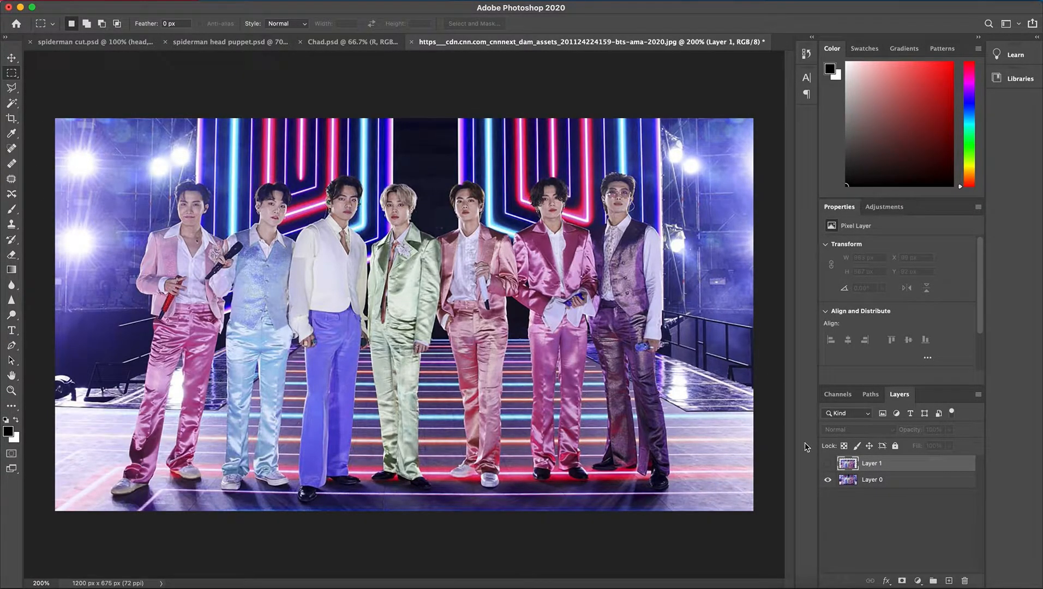
Copy the neon background strip above the heads, about 802 by 92 px, from Layer 0 onto a new layer
{"action": "left_click", "coordinate": [889, 480]}
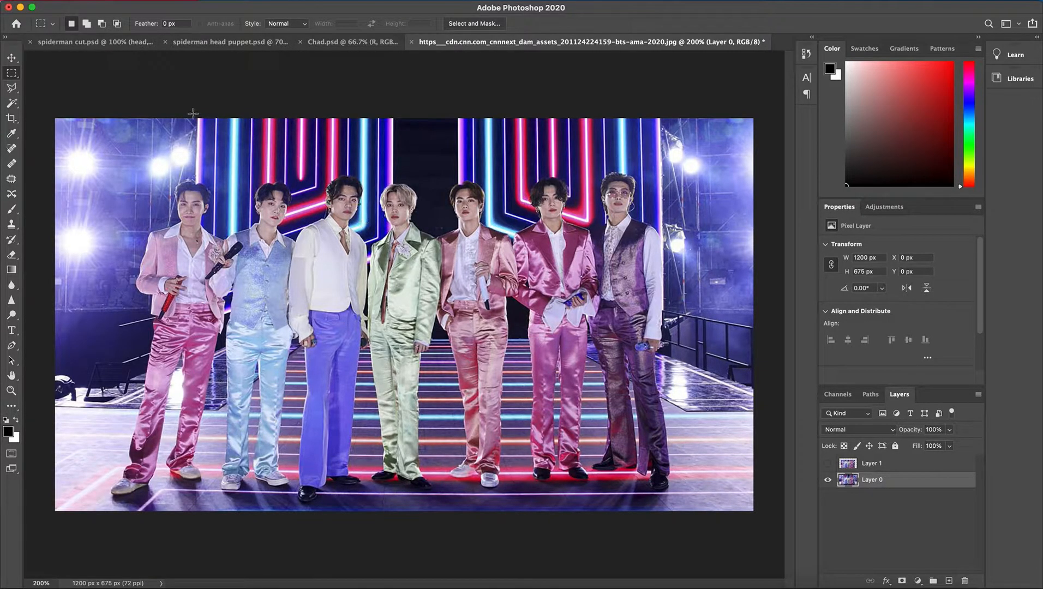
{"action": "left_click_drag", "start_coordinate": [196, 115], "coordinate": [662, 171]}
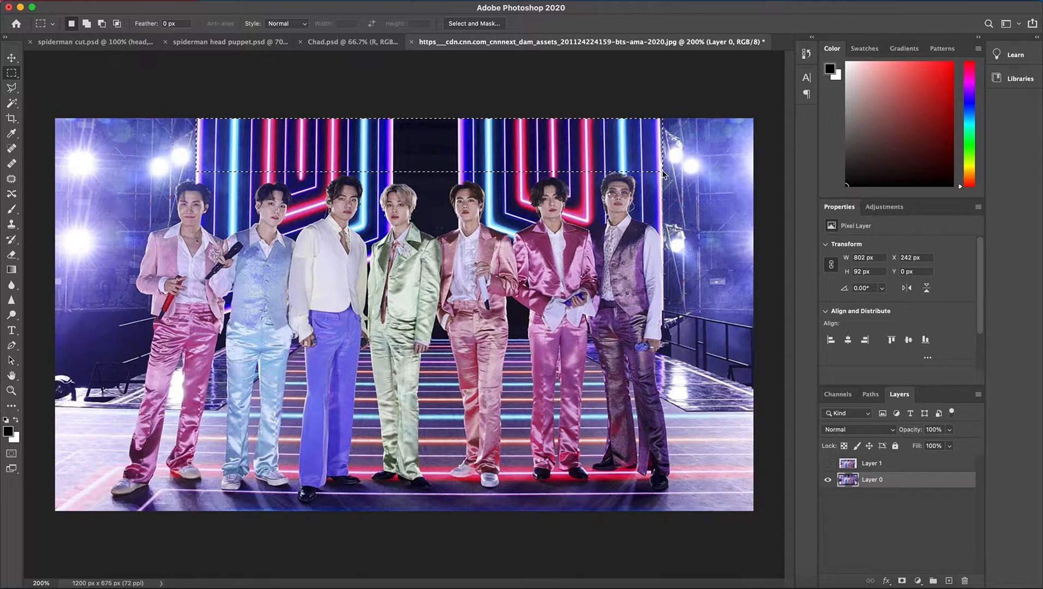
{"action": "key", "text": "super+j"}
Move the neon strip down over the faces to about Y 73 px and nudge it into line with the neon bars
{"action": "left_click", "coordinate": [17, 60]}
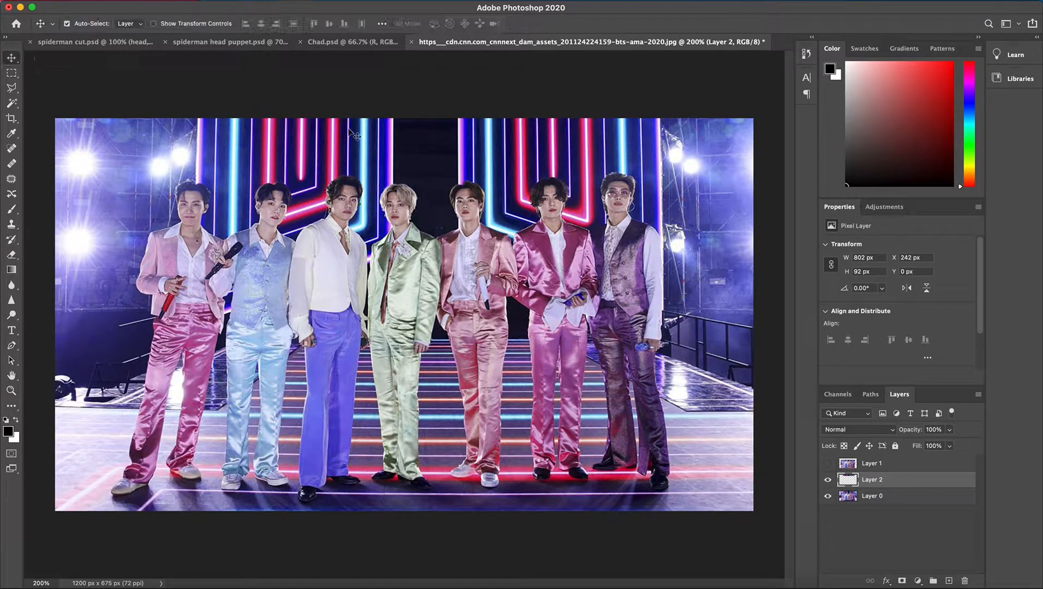
{"action": "left_click_drag", "start_coordinate": [301, 150], "coordinate": [305, 192]}
{"action": "key", "text": "Left"}
{"action": "key", "text": "Up"}
{"action": "key", "text": "Right"}
{"action": "key", "text": "Right"}
{"action": "key", "text": "Left"}
{"action": "key", "text": "Right"}
{"action": "key", "text": "Left"}
{"action": "key", "text": "Left"}
{"action": "key", "text": "Left"}
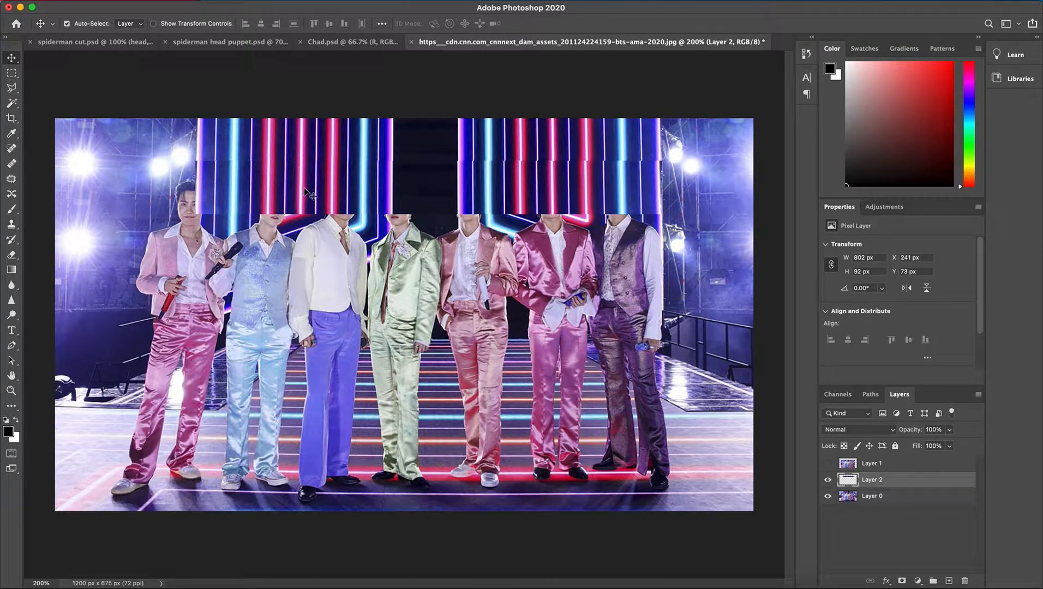
{"action": "key", "text": "Right"}
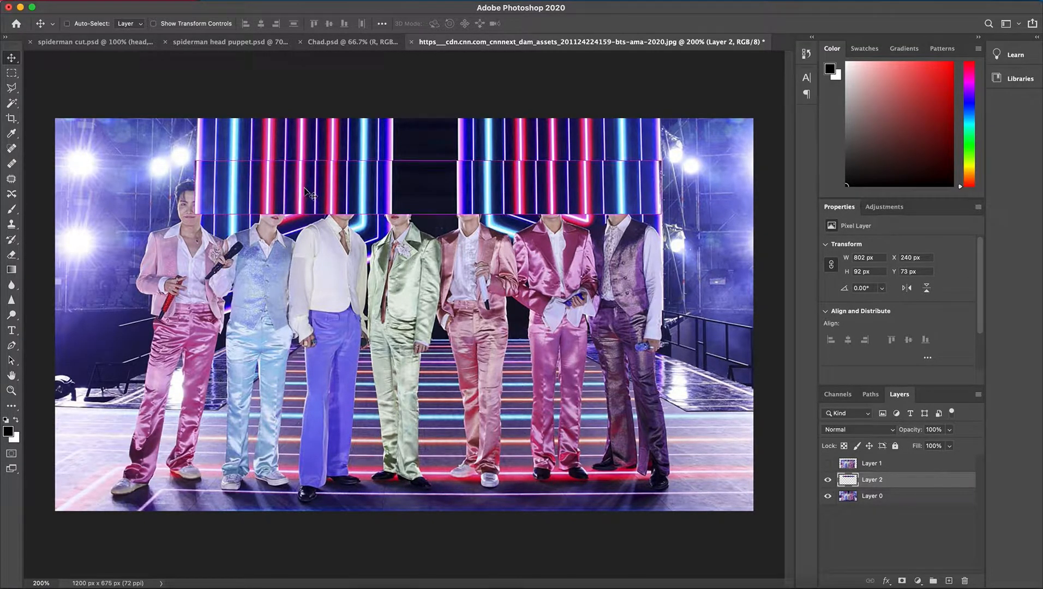
Stretch the neon strip down to the edge of the floor, about 806 by 305 px, and shift it up to Y 65 px
{"action": "key", "text": "super+t"}
{"action": "left_click_drag", "start_coordinate": [658, 187], "coordinate": [660, 187]}
{"action": "left_click_drag", "start_coordinate": [428, 214], "coordinate": [446, 340]}
{"action": "key", "text": "Return"}
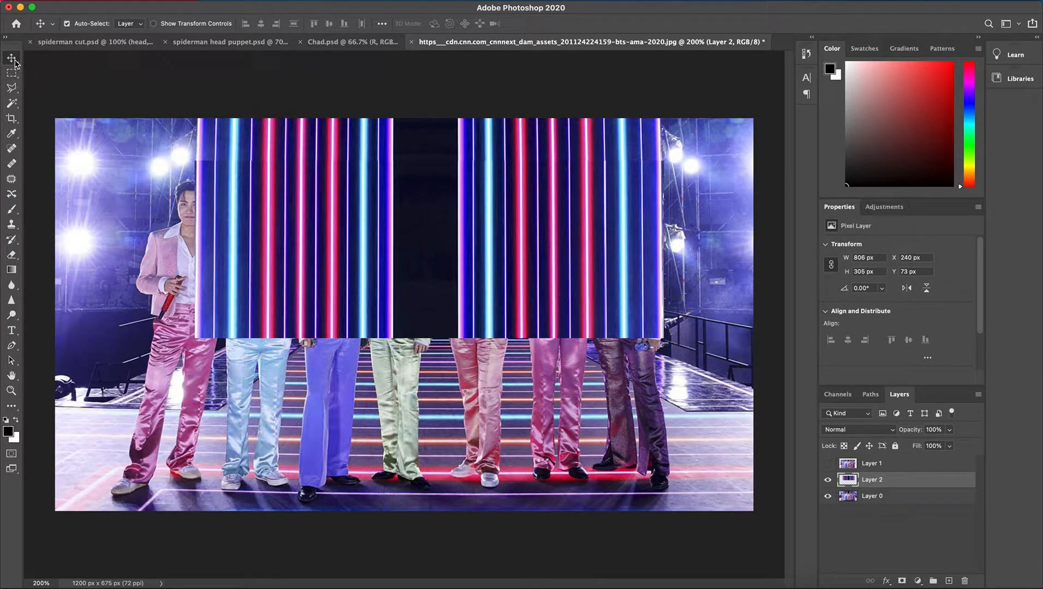
{"action": "left_click_drag", "start_coordinate": [292, 252], "coordinate": [294, 247]}
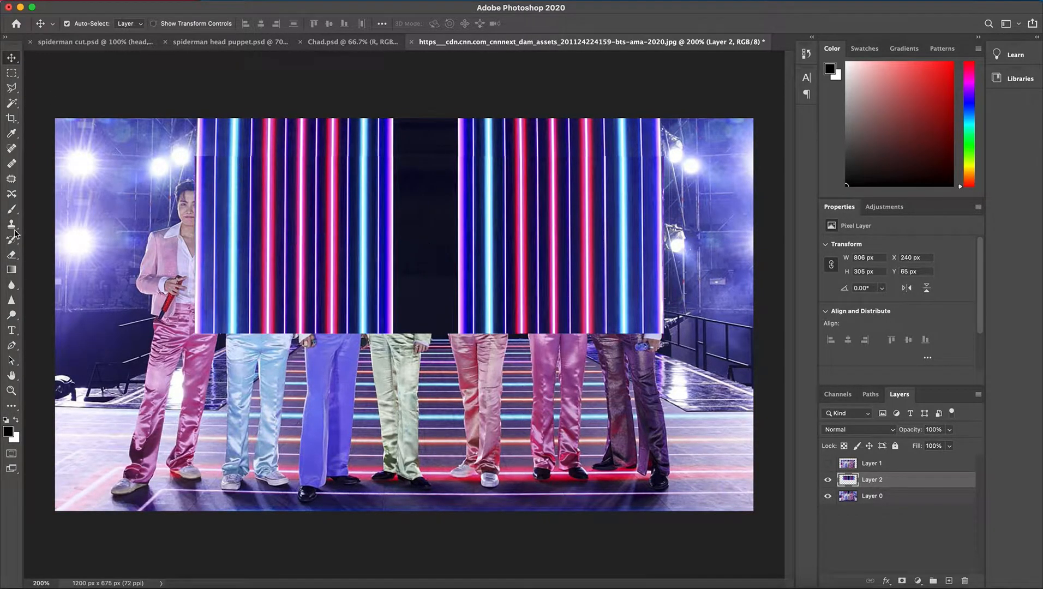
Set the Eraser's brush size to 97 px with 0% hardness
{"action": "left_click", "coordinate": [12, 255]}
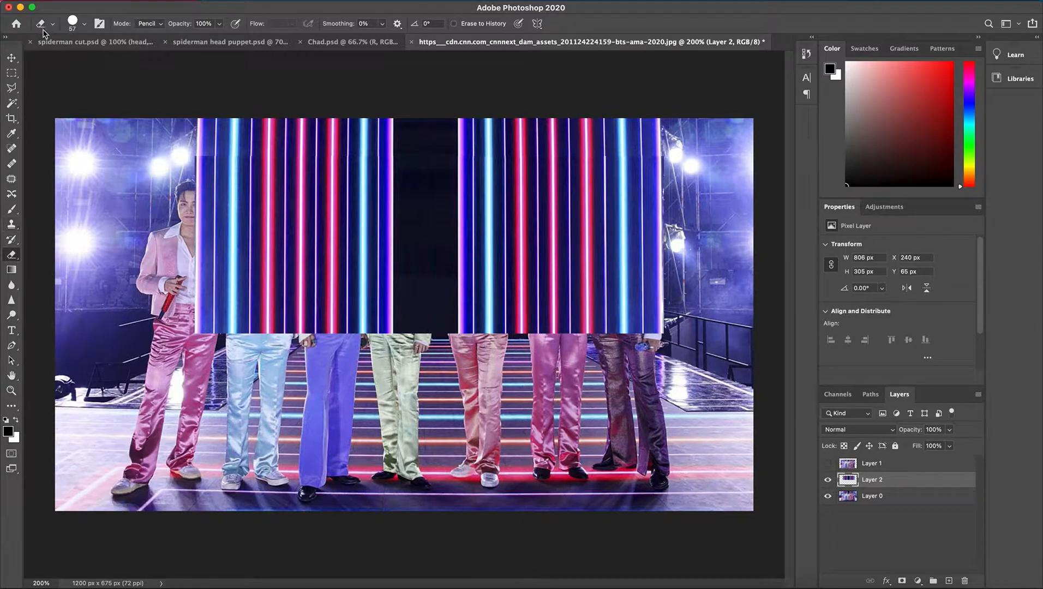
{"action": "left_click", "coordinate": [72, 22]}
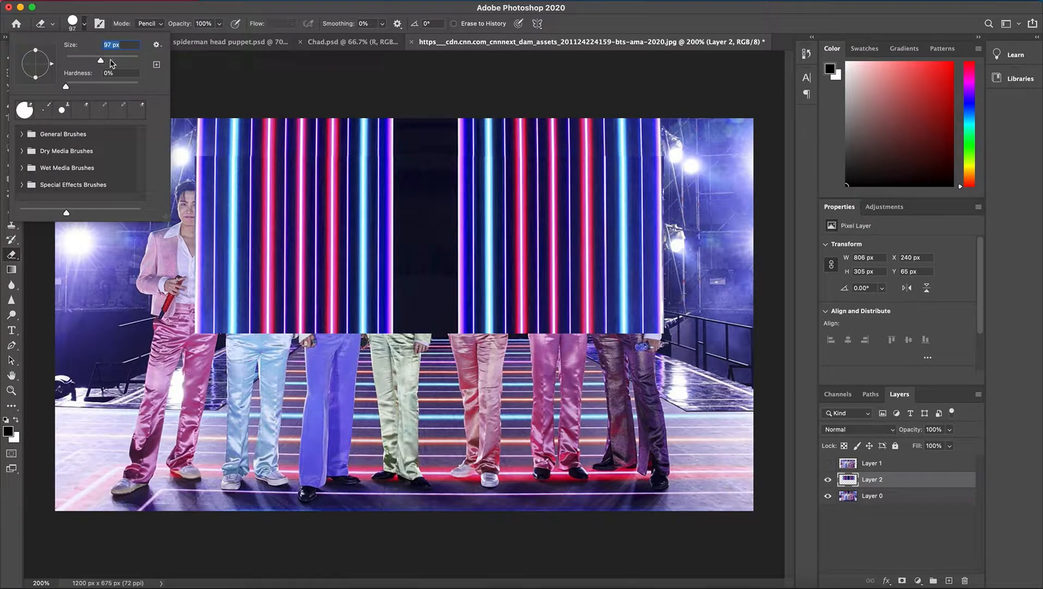
{"action": "key", "text": "Return"}
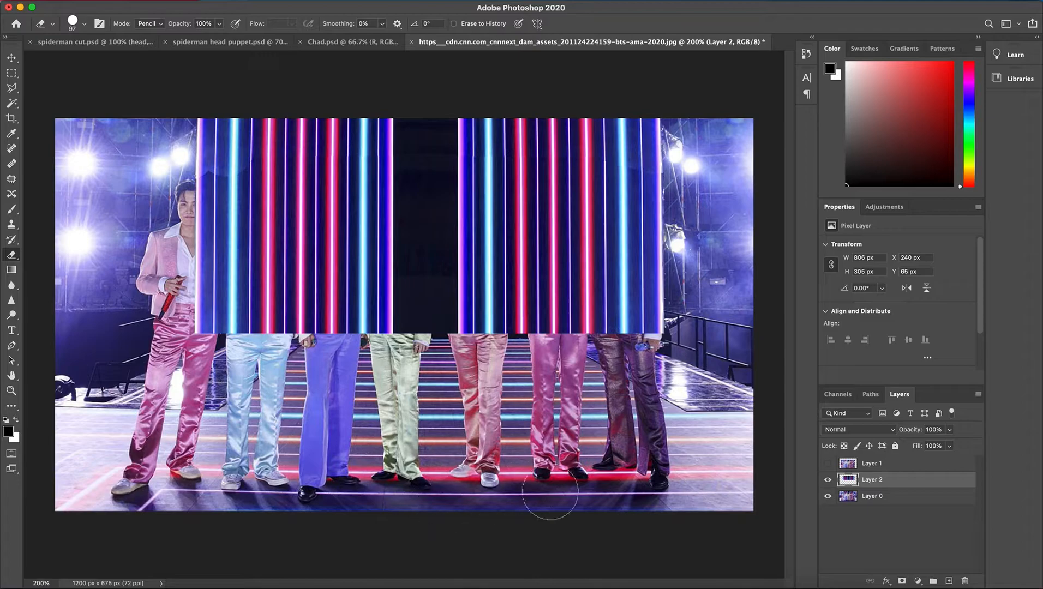
Copy a narrow floor strip between the green and peach trousers, about 28 by 245 px, from Layer 0 onto a new layer
{"action": "left_click", "coordinate": [889, 500]}
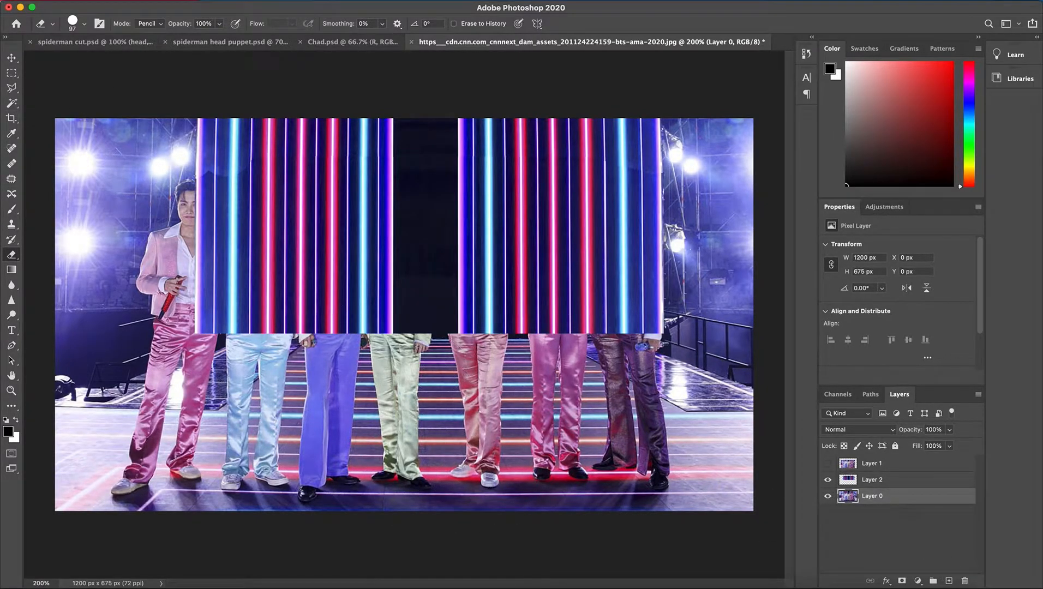
{"action": "left_click", "coordinate": [11, 73]}
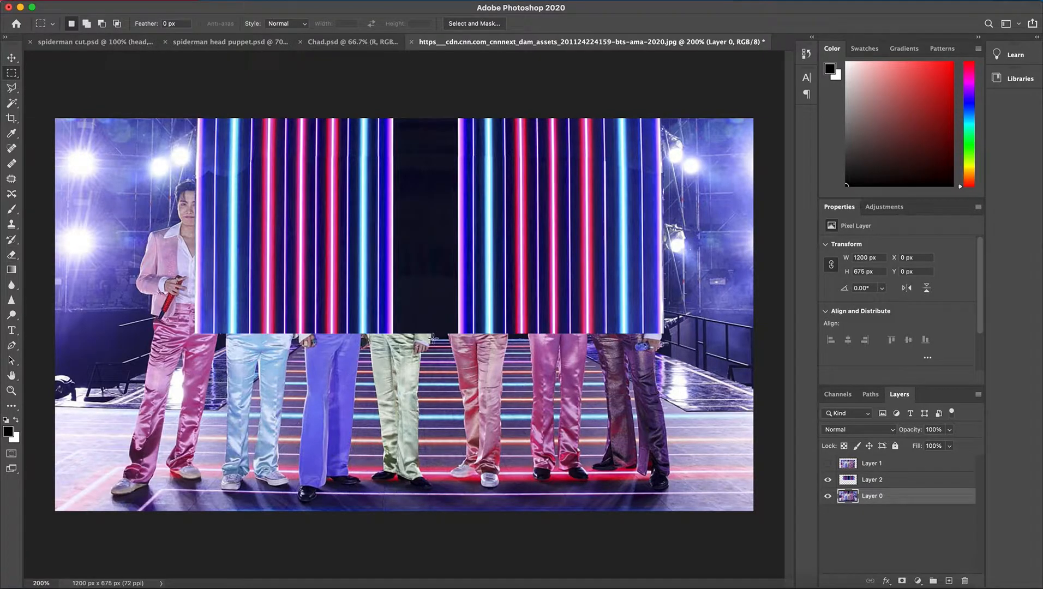
{"action": "left_click_drag", "start_coordinate": [431, 335], "coordinate": [447, 476]}
{"action": "key", "text": "ctrl+j"}
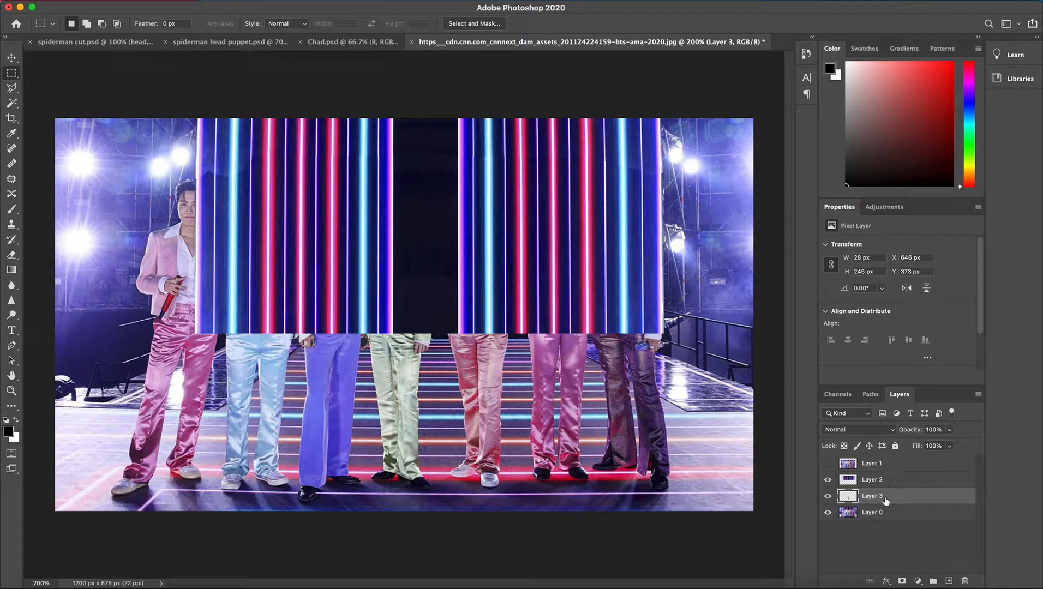
Stretch the copied floor strip horizontally to the full 1200 px width of the canvas
{"action": "key", "text": "ctrl+t"}
{"action": "left_click_drag", "start_coordinate": [447, 406], "coordinate": [752, 400]}
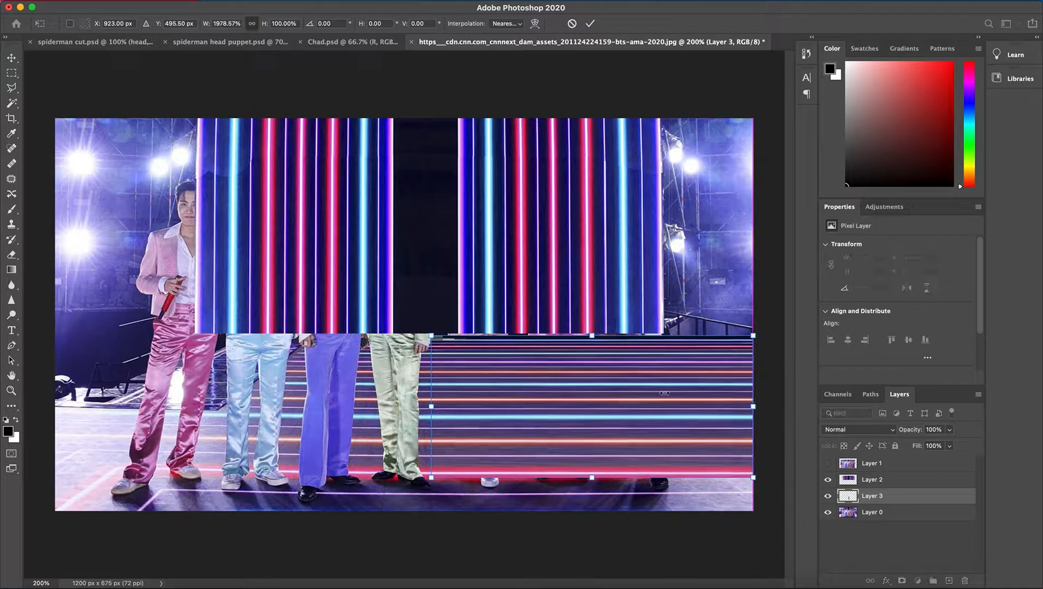
{"action": "left_click_drag", "start_coordinate": [431, 406], "coordinate": [55, 402]}
{"action": "key", "text": "Return"}
Select the stretched floor and move it up to about Y 359 px so it meets the neon wall
{"action": "left_click_drag", "start_coordinate": [442, 380], "coordinate": [442, 375]}
{"action": "left_click", "coordinate": [11, 59]}
{"action": "key", "text": "ctrl+a"}
{"action": "left_click_drag", "start_coordinate": [535, 406], "coordinate": [536, 399]}
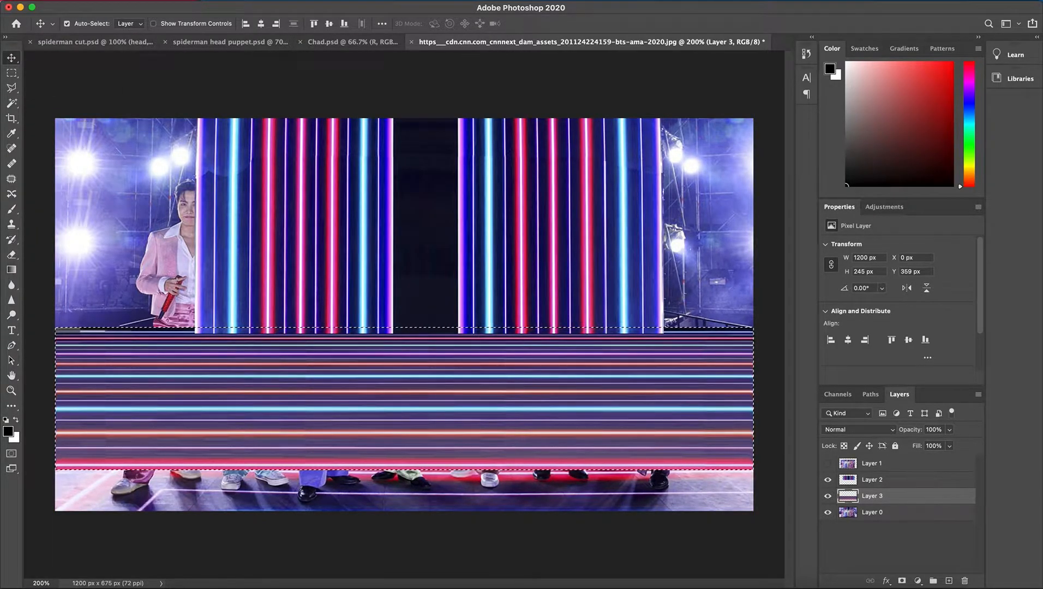
Skew the floor layer by pulling its two upper corners inward to the sides of the neon wall
{"action": "left_click", "coordinate": [112, 6]}
{"action": "mouse_move", "coordinate": [198, 246]}
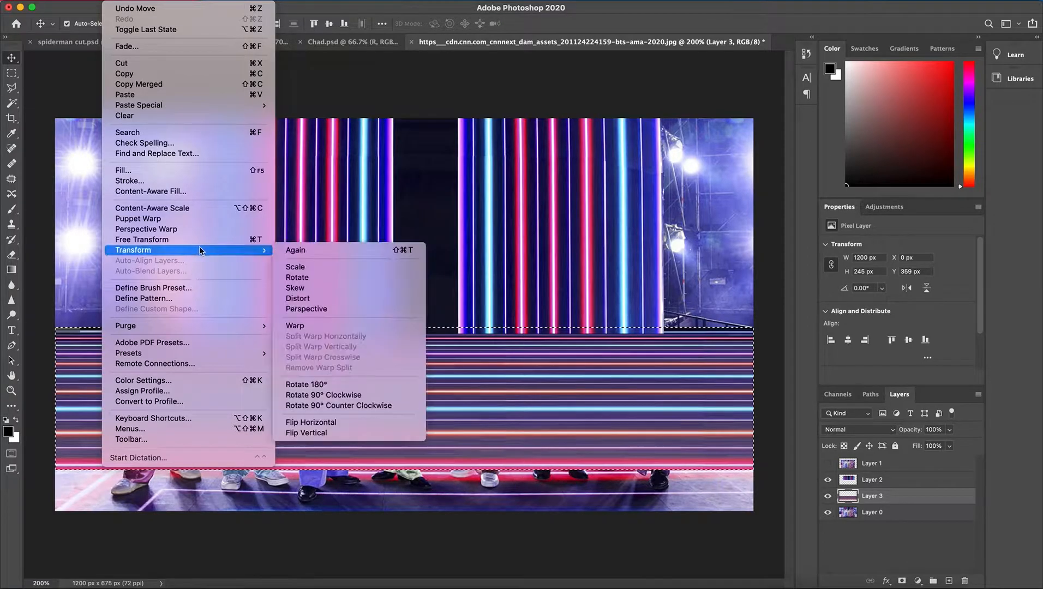
{"action": "left_click", "coordinate": [305, 289]}
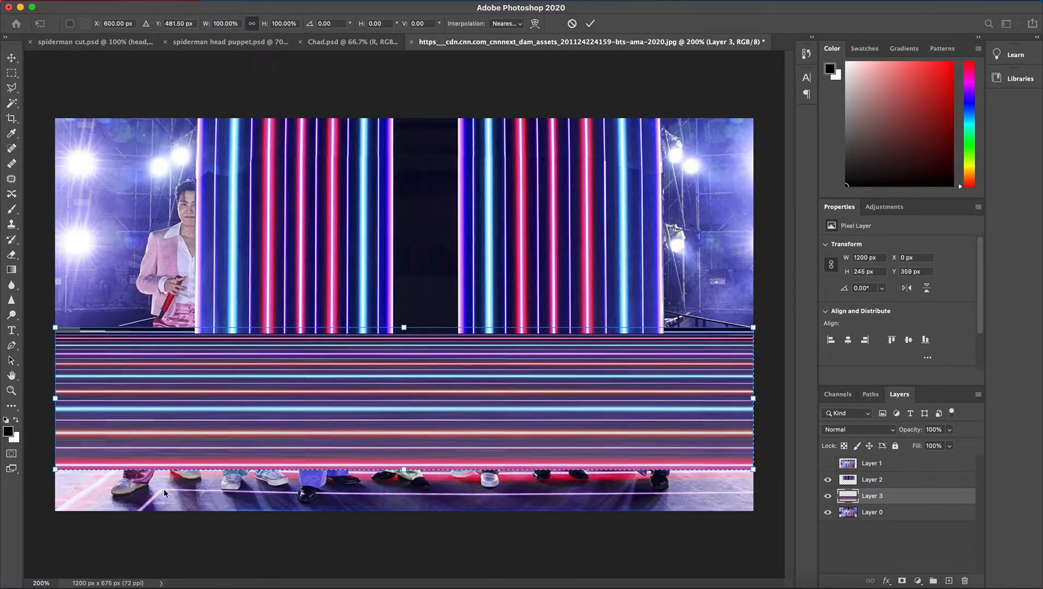
{"action": "left_click_drag", "start_coordinate": [55, 329], "coordinate": [200, 352]}
{"action": "left_click_drag", "start_coordinate": [753, 328], "coordinate": [657, 345]}
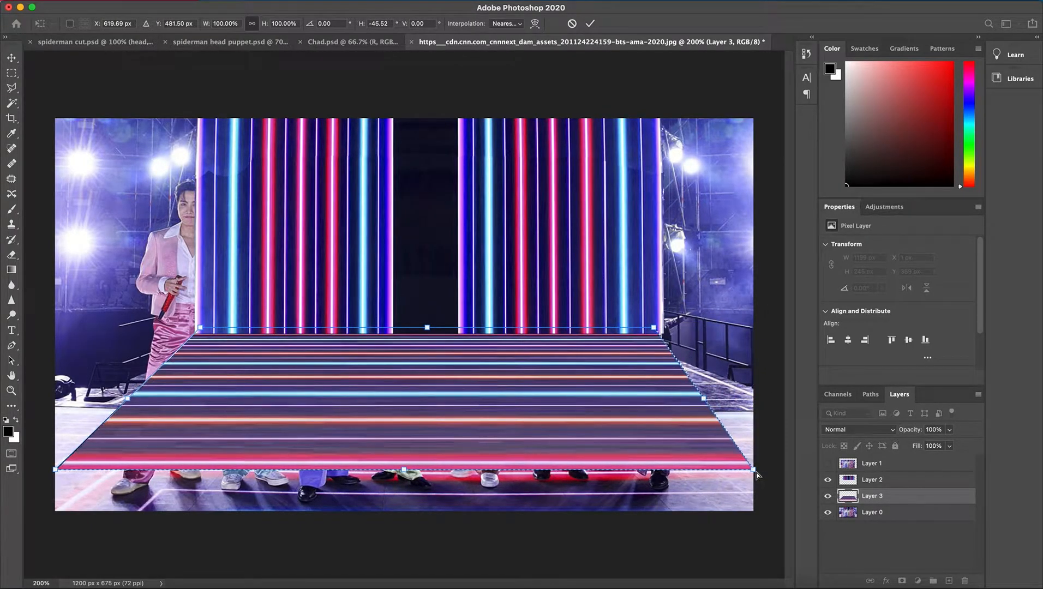
Spread the floor's lower corners past the canvas sides and align its upper corners with the base of the neon wall
{"action": "left_click_drag", "start_coordinate": [752, 469], "coordinate": [913, 422]}
{"action": "mouse_move", "coordinate": [655, 329]}
{"action": "left_mouse_down"}
{"action": "mouse_move", "coordinate": [654, 361]}
{"action": "mouse_move", "coordinate": [652, 331]}
{"action": "mouse_move", "coordinate": [662, 351]}
{"action": "mouse_move", "coordinate": [655, 346]}
{"action": "left_mouse_up"}
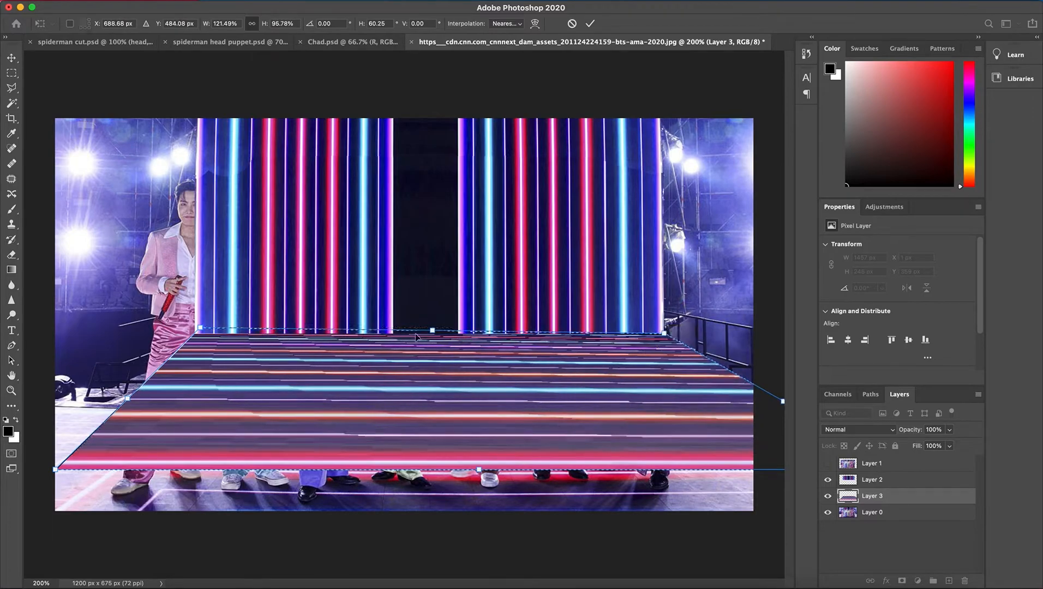
{"action": "mouse_move", "coordinate": [200, 327]}
{"action": "left_mouse_down"}
{"action": "mouse_move", "coordinate": [196, 349]}
{"action": "mouse_move", "coordinate": [218, 331]}
{"action": "mouse_move", "coordinate": [196, 331]}
{"action": "left_mouse_up"}
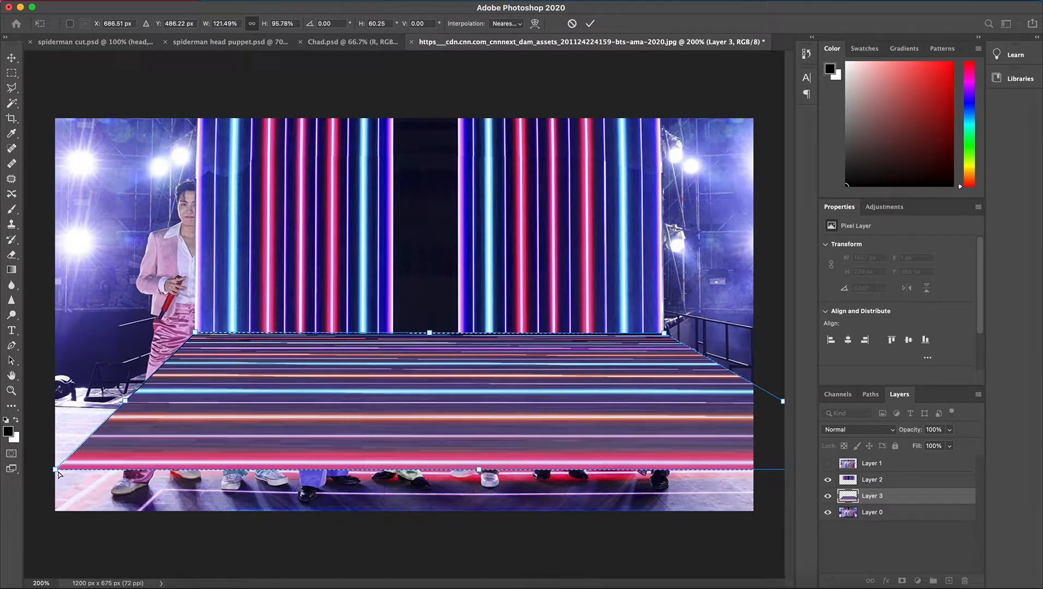
{"action": "left_click_drag", "start_coordinate": [55, 469], "coordinate": [11, 470]}
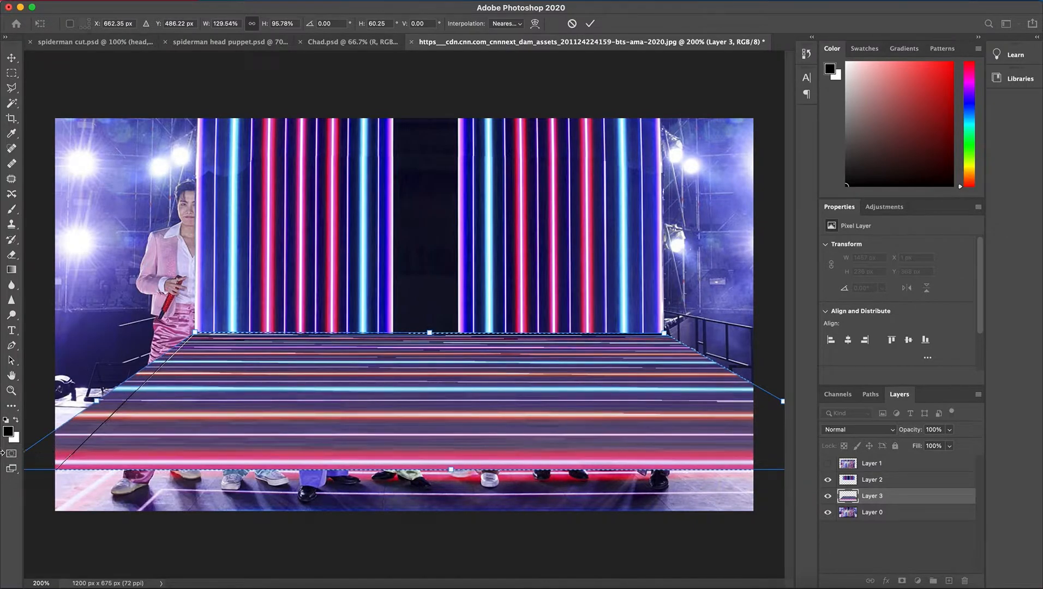
Pull the floor's lower corners much farther out beyond both canvas sides and apply the skew
{"action": "key", "text": "super+minus"}
{"action": "key", "text": "super+minus"}
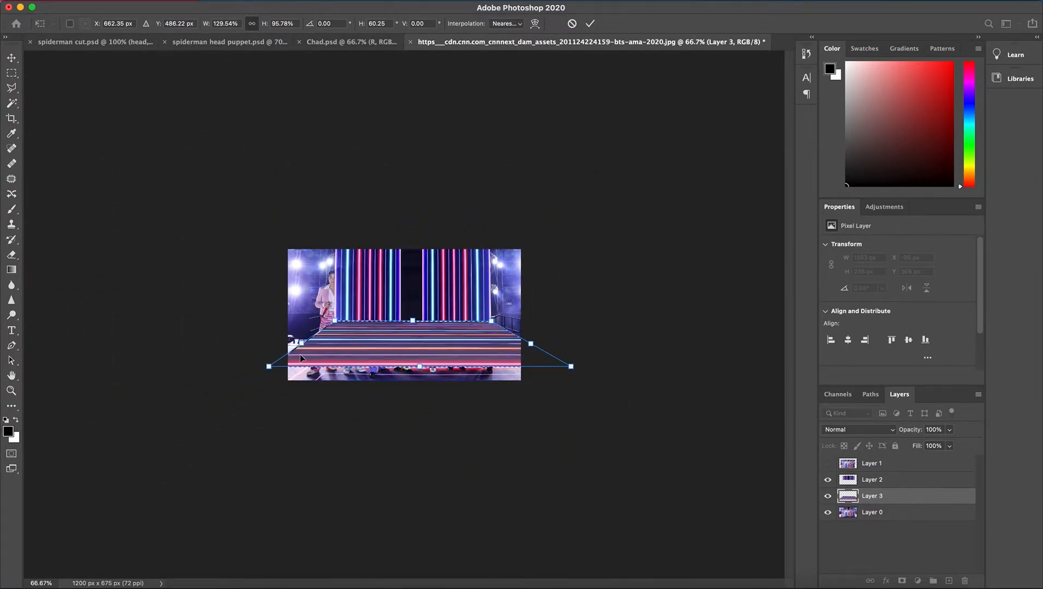
{"action": "left_click_drag", "start_coordinate": [270, 367], "coordinate": [202, 366]}
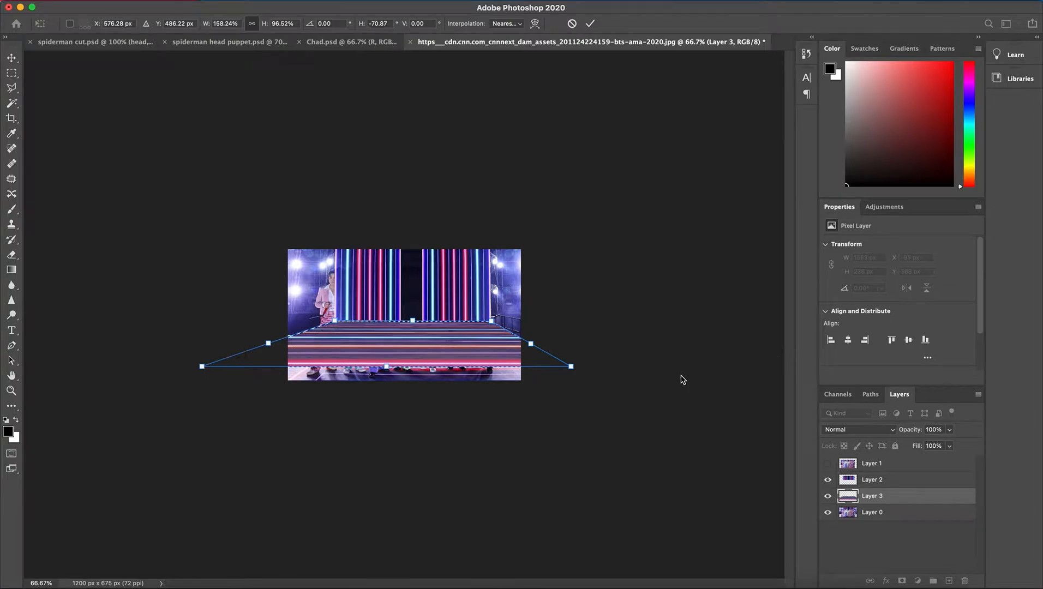
{"action": "left_click_drag", "start_coordinate": [570, 367], "coordinate": [627, 366]}
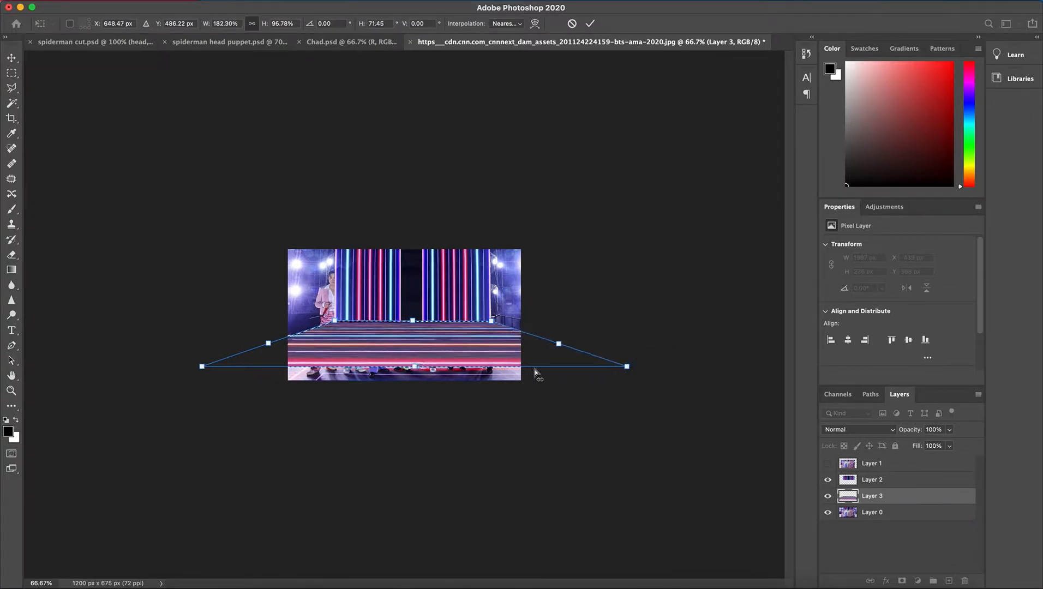
{"action": "left_click_drag", "start_coordinate": [431, 368], "coordinate": [415, 392]}
{"action": "key", "text": "Return"}
Scale the floor layer down past the canvas's lower edge and slightly wider, to about 2221 by 357 px
{"action": "key", "text": "ctrl+t"}
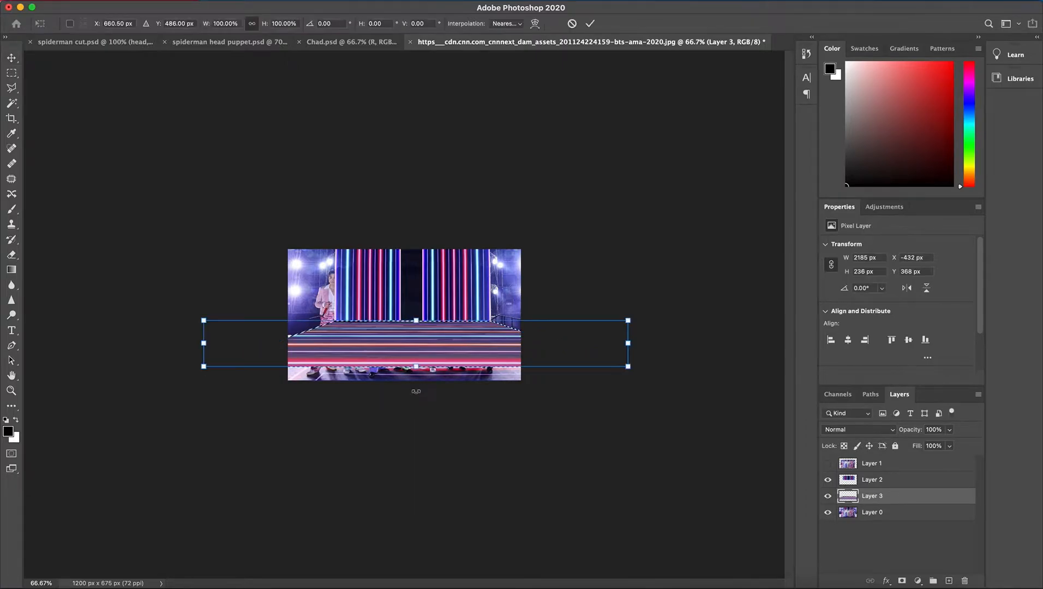
{"action": "left_click_drag", "start_coordinate": [416, 367], "coordinate": [414, 390]}
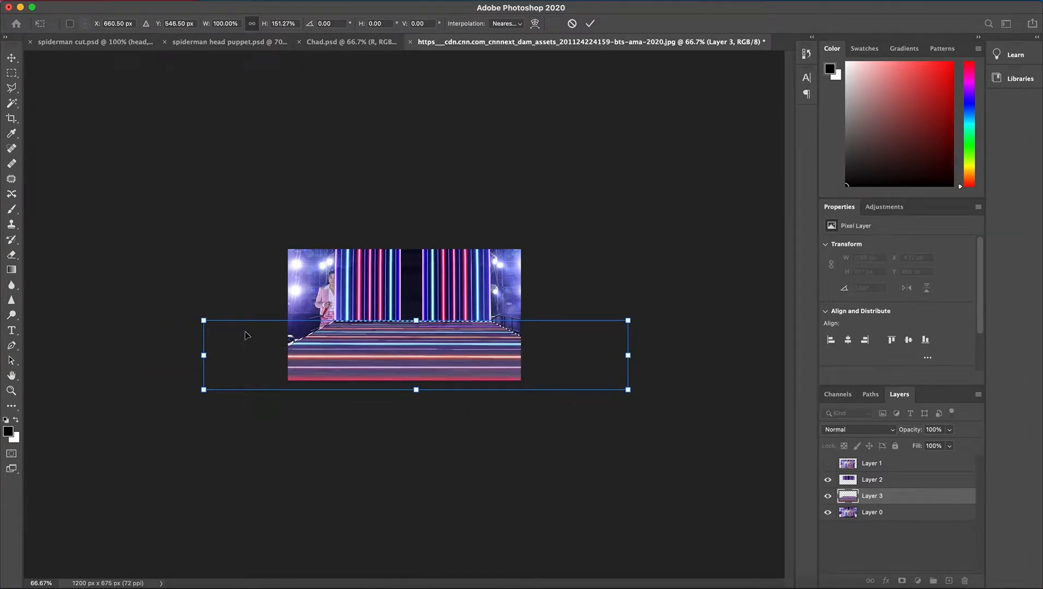
{"action": "left_click_drag", "start_coordinate": [203, 354], "coordinate": [195, 355]}
{"action": "scroll", "coordinate": [202, 360], "scroll_direction": "up", "scroll_amount": 2}
{"action": "key", "text": "super+equal"}
{"action": "key", "text": "super+equal"}
{"action": "key", "text": "super+equal"}
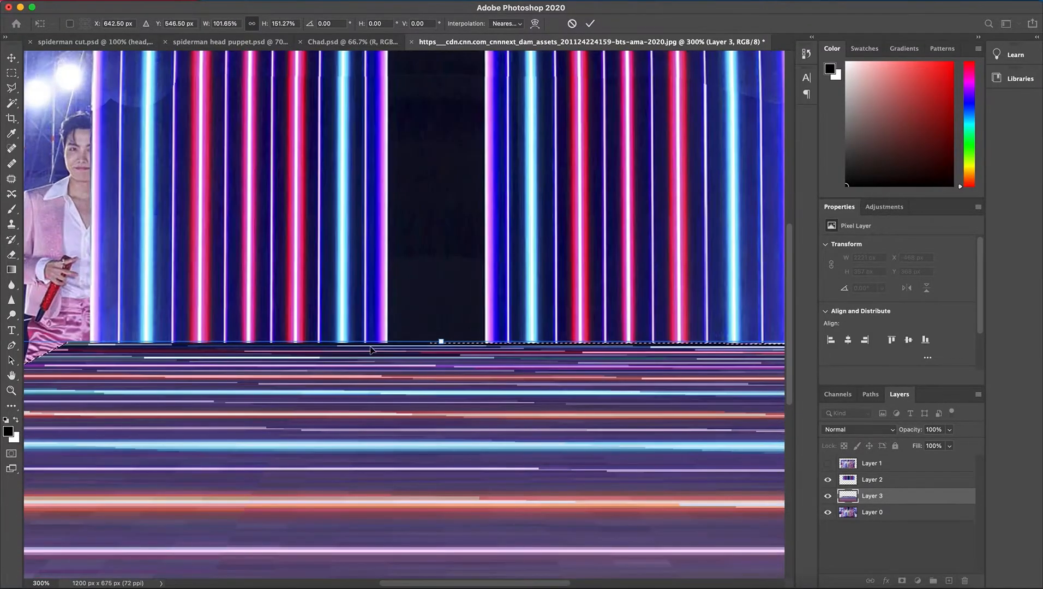
{"action": "key", "text": "Return"}
Try merging the neon wall, floor and original photo layers (Layer 2, Layer 3 and Layer 0) into one layer
{"action": "key", "text": "super+minus"}
{"action": "key", "text": "super+minus"}
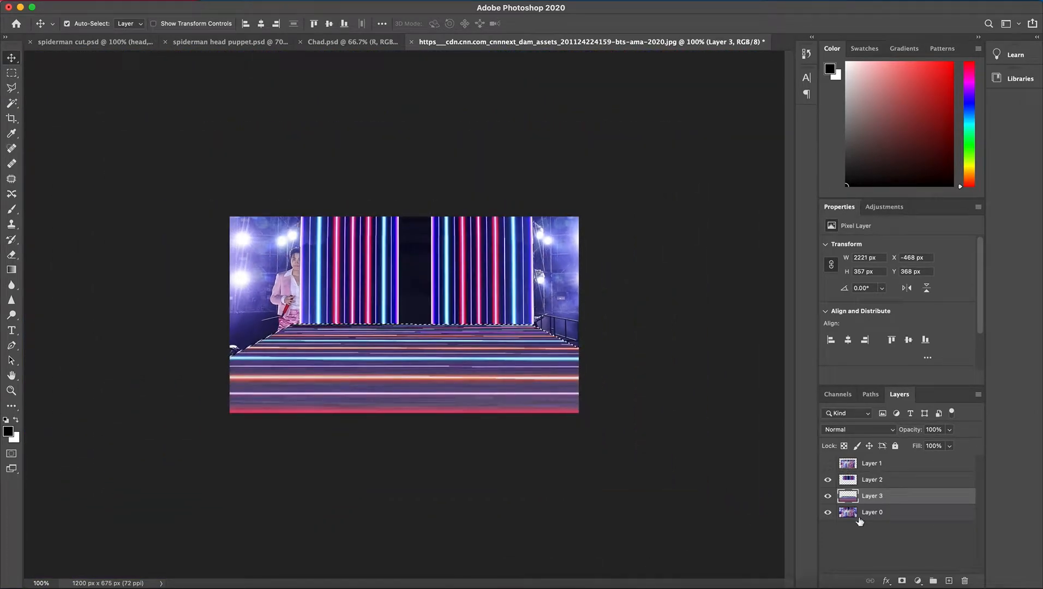
{"action": "key", "text": "super+equal"}
{"action": "left_click", "coordinate": [884, 485]}
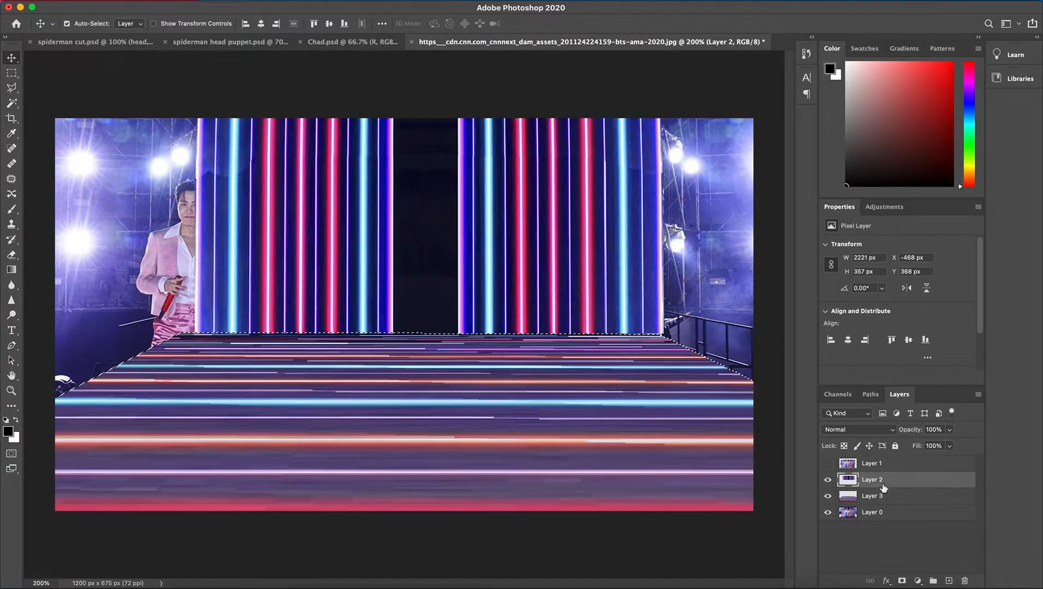
{"action": "left_click", "coordinate": [876, 513], "text": "shift"}
{"action": "right_click", "coordinate": [887, 498]}
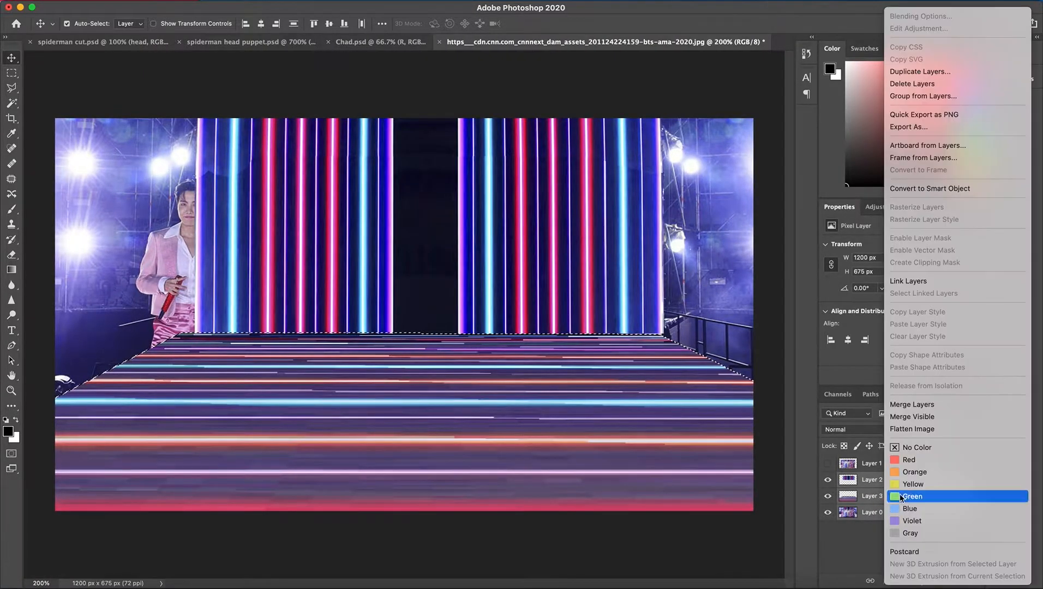
{"action": "left_click", "coordinate": [982, 407]}
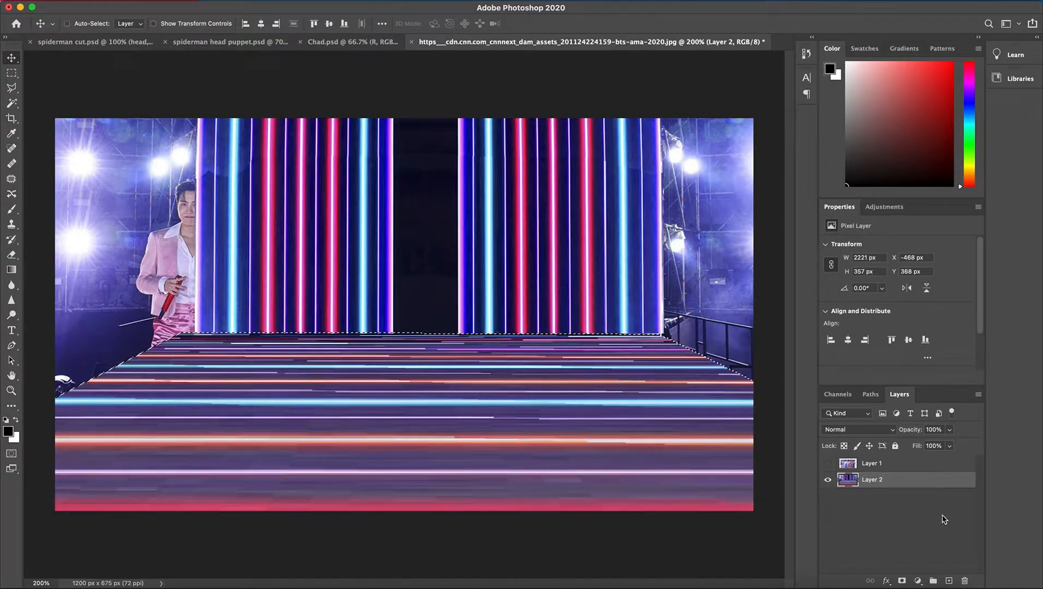
{"action": "key", "text": "super+z"}
Leave only Layer 0 visible and active, and set the Clone Stamp brush size to 108 px
{"action": "left_click", "coordinate": [916, 523]}
{"action": "left_click", "coordinate": [884, 516]}
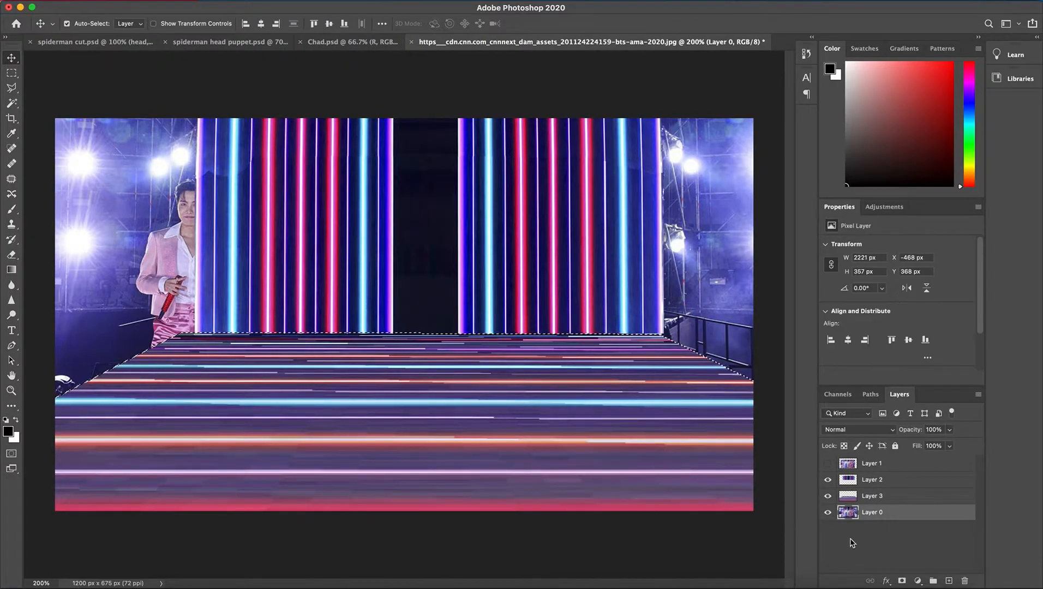
{"action": "left_click", "coordinate": [829, 497]}
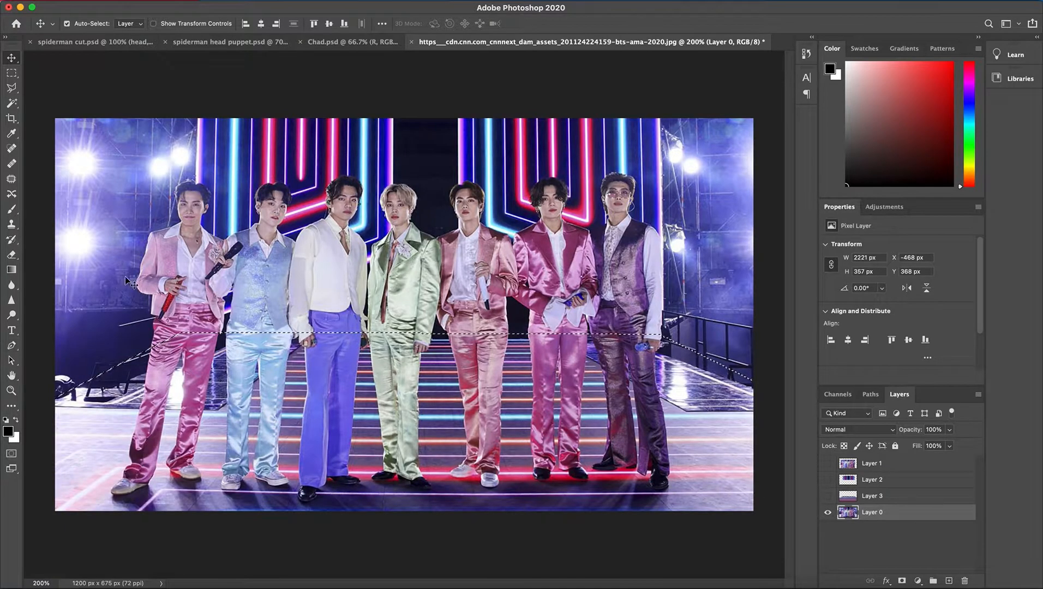
{"action": "left_click", "coordinate": [11, 224]}
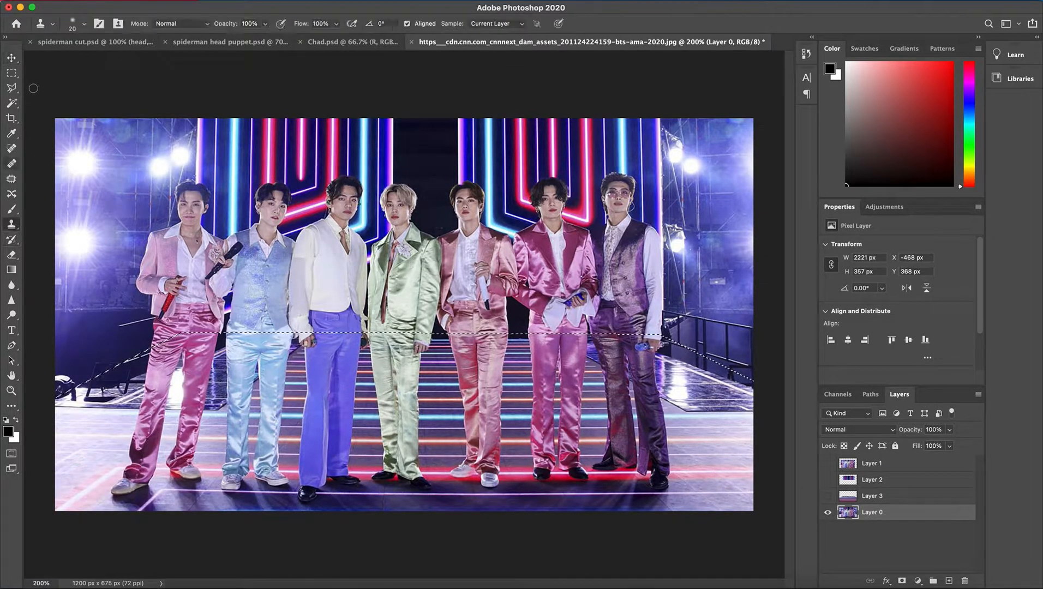
{"action": "left_click", "coordinate": [85, 24]}
{"action": "left_click", "coordinate": [105, 60]}
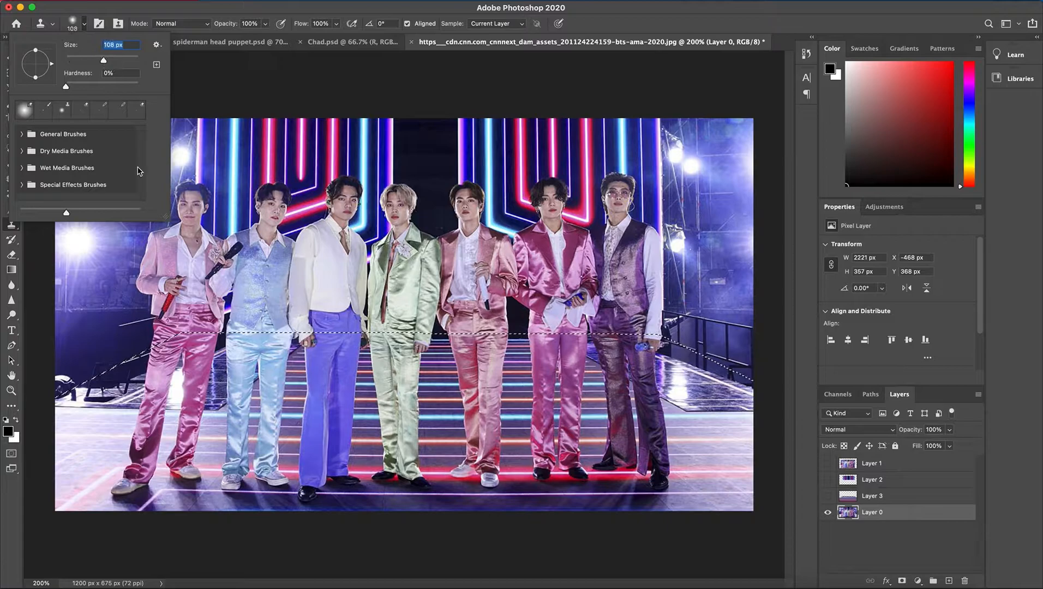
Try cloning nearby backdrop over the leftmost man while the floor-shaped selection is still active
{"action": "left_click", "coordinate": [106, 258], "text": "alt"}
{"action": "left_click_drag", "start_coordinate": [146, 263], "coordinate": [146, 262]}
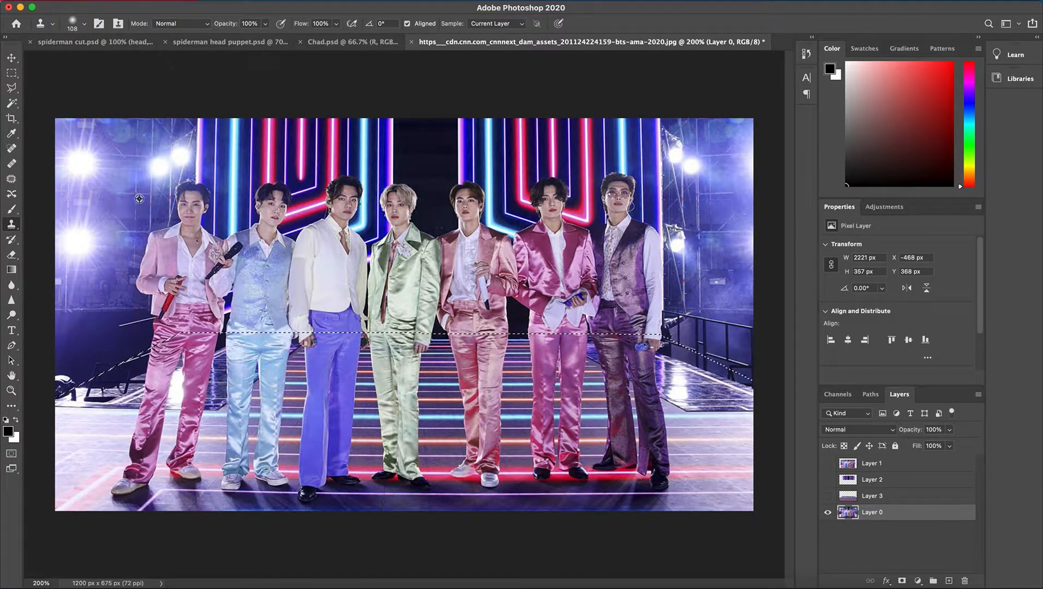
{"action": "left_click", "coordinate": [179, 173], "text": "alt"}
{"action": "left_click_drag", "start_coordinate": [175, 200], "coordinate": [175, 200]}
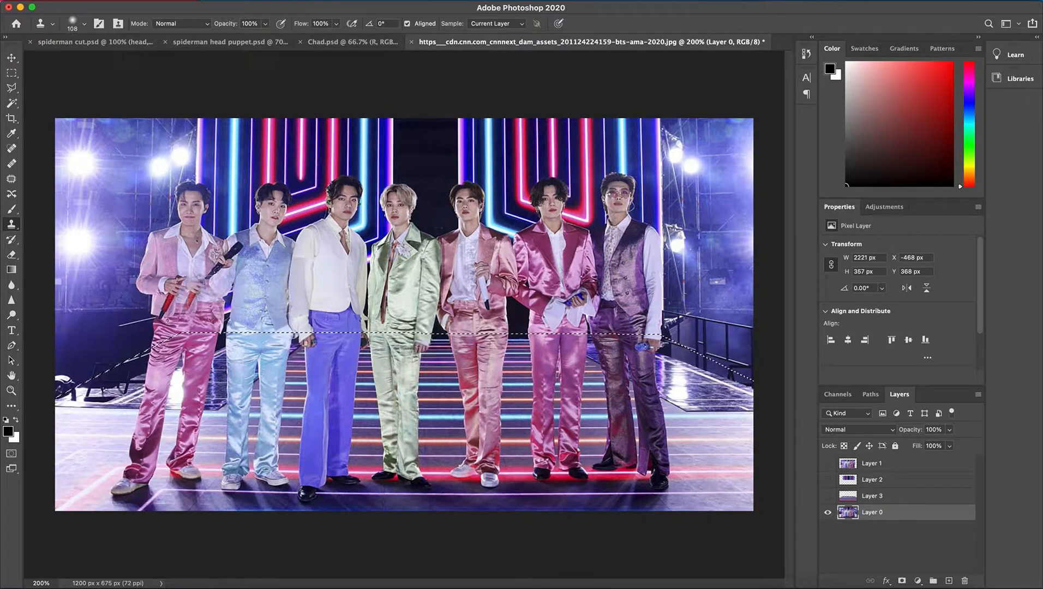
Select the whole canvas and clone the hazy stage backdrop over the leftmost man's head, arm and torso
{"action": "key", "text": "super+a"}
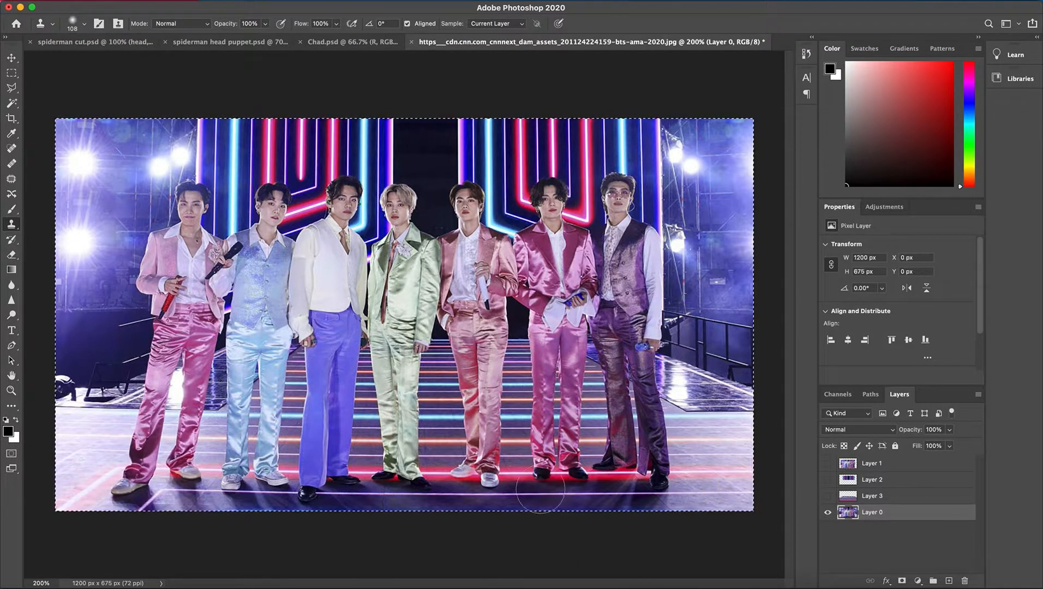
{"action": "left_click", "coordinate": [126, 213], "text": "alt"}
{"action": "mouse_move", "coordinate": [155, 235]}
{"action": "left_mouse_down"}
{"action": "mouse_move", "coordinate": [140, 277]}
{"action": "mouse_move", "coordinate": [145, 270]}
{"action": "mouse_move", "coordinate": [149, 286]}
{"action": "mouse_move", "coordinate": [143, 319]}
{"action": "left_mouse_up"}
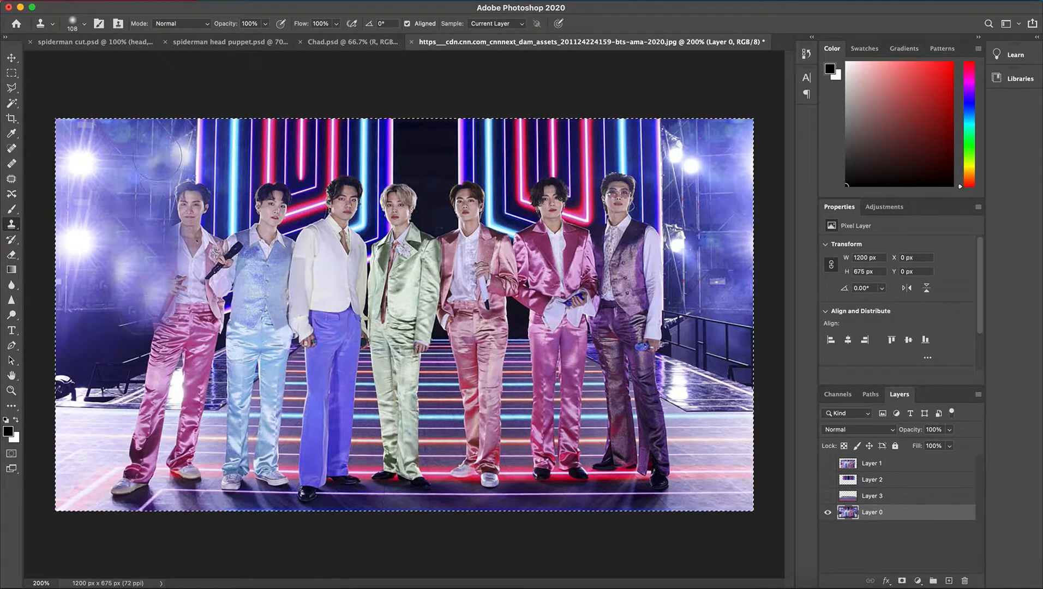
{"action": "left_click", "coordinate": [150, 177], "text": "alt"}
{"action": "left_click", "coordinate": [158, 212], "text": "alt"}
{"action": "left_click_drag", "start_coordinate": [176, 205], "coordinate": [191, 202]}
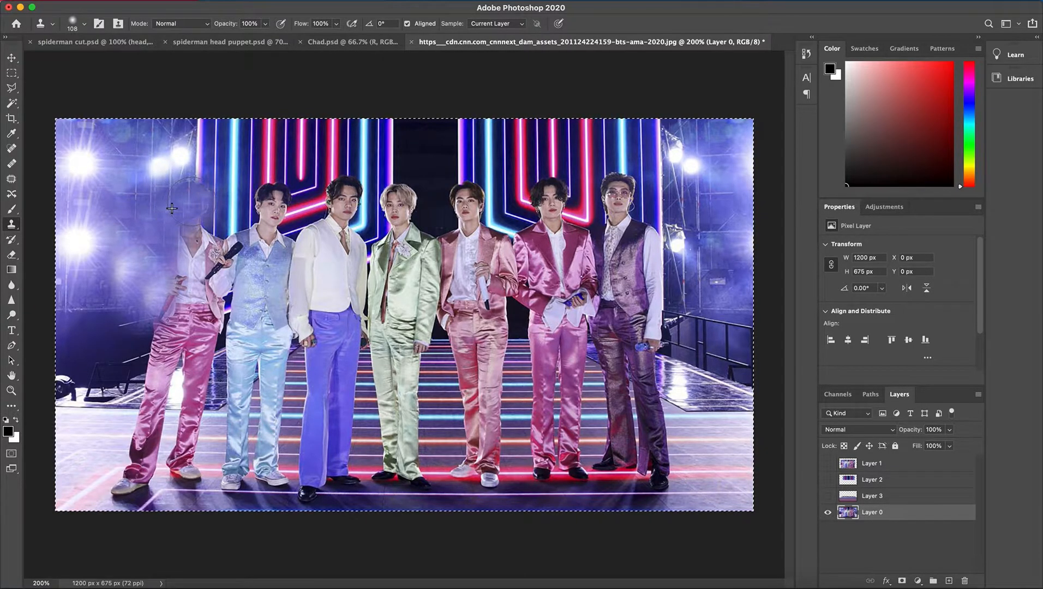
{"action": "left_click", "coordinate": [150, 242], "text": "alt"}
{"action": "mouse_move", "coordinate": [178, 248]}
{"action": "left_mouse_down"}
{"action": "mouse_move", "coordinate": [151, 278]}
{"action": "mouse_move", "coordinate": [153, 327]}
{"action": "left_mouse_up"}
{"action": "left_click", "coordinate": [118, 308], "text": "alt"}
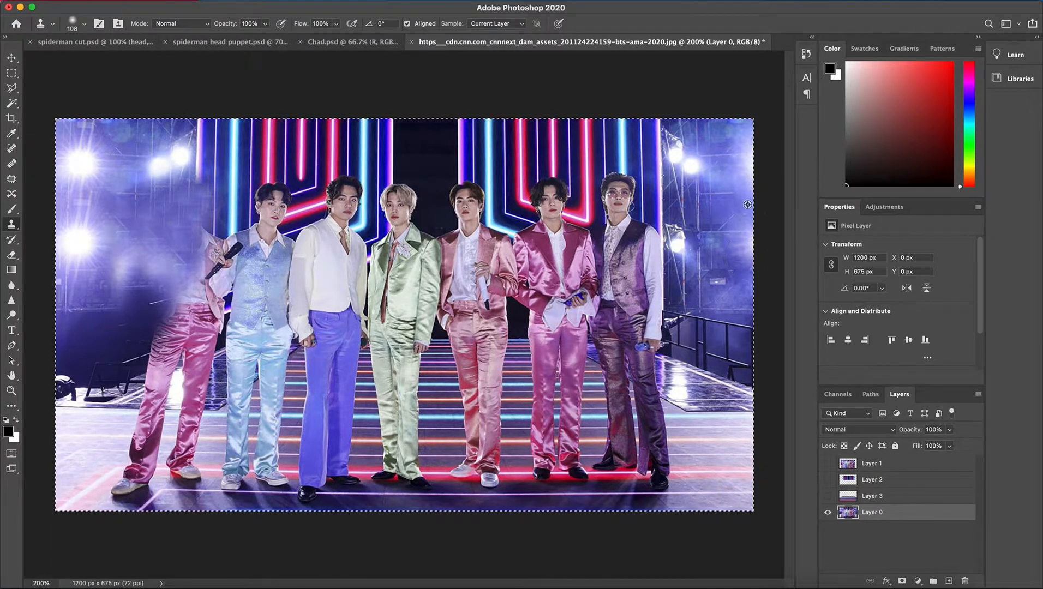
Clone the stage backdrop over the outer sleeve of the rightmost man on Layer 0
{"action": "left_click", "coordinate": [714, 284], "text": "alt"}
{"action": "mouse_move", "coordinate": [676, 251]}
{"action": "left_mouse_down"}
{"action": "mouse_move", "coordinate": [676, 278]}
{"action": "mouse_move", "coordinate": [680, 249]}
{"action": "mouse_move", "coordinate": [668, 341]}
{"action": "left_mouse_up"}
{"action": "key", "text": "super+z"}
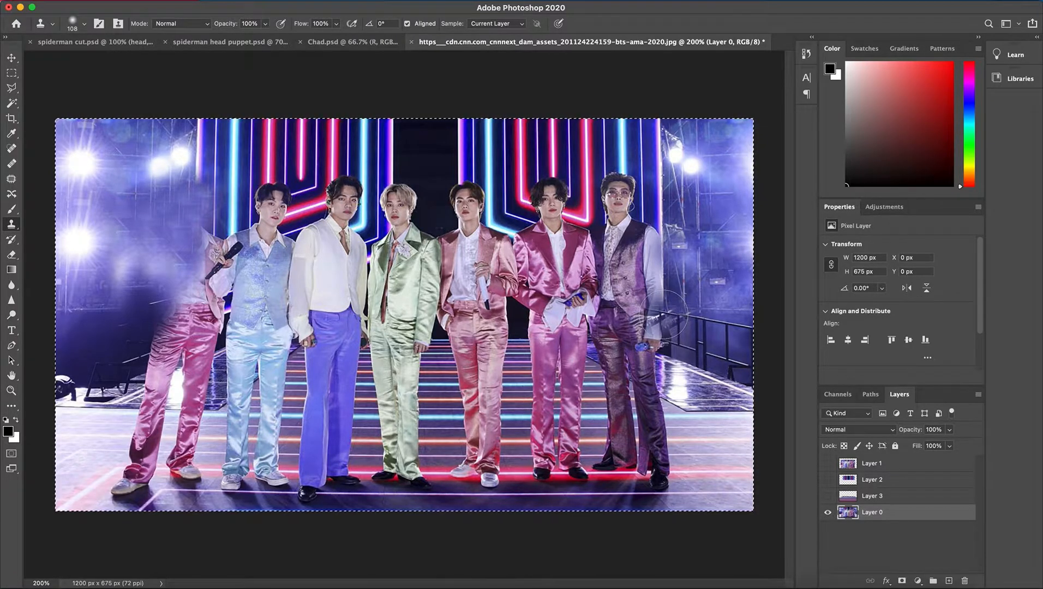
{"action": "mouse_move", "coordinate": [663, 314]}
{"action": "left_mouse_down"}
{"action": "mouse_move", "coordinate": [680, 299]}
{"action": "mouse_move", "coordinate": [656, 274]}
{"action": "mouse_move", "coordinate": [655, 235]}
{"action": "left_mouse_up"}
Show the wall and floor layers again and clone dark backdrop over the leftover pink patch beside the neon wall
{"action": "left_click_drag", "start_coordinate": [833, 480], "coordinate": [833, 497]}
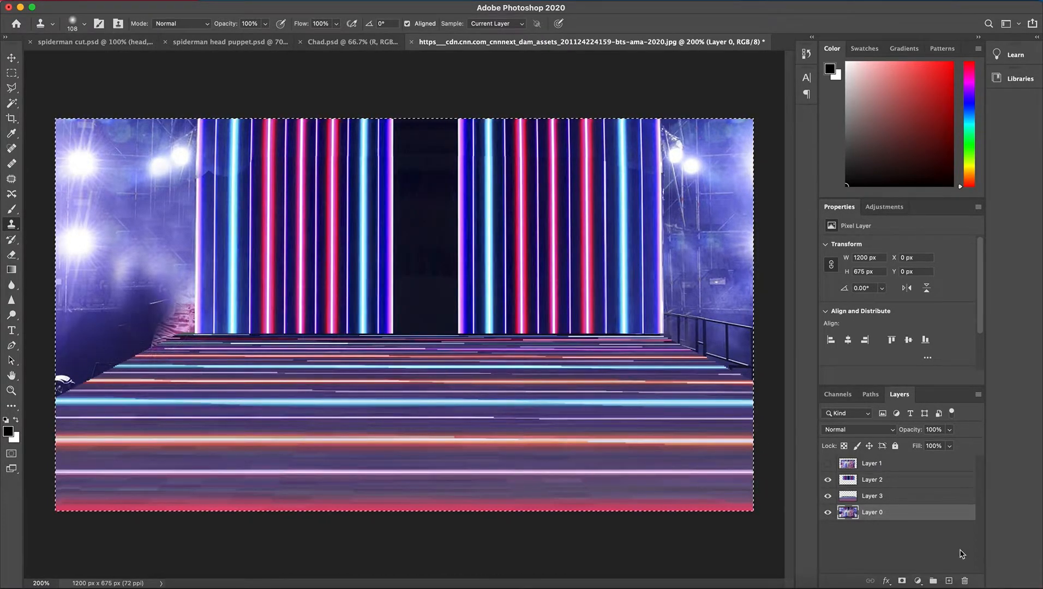
{"action": "left_click", "coordinate": [131, 337], "text": "alt"}
{"action": "left_click_drag", "start_coordinate": [158, 330], "coordinate": [185, 309]}
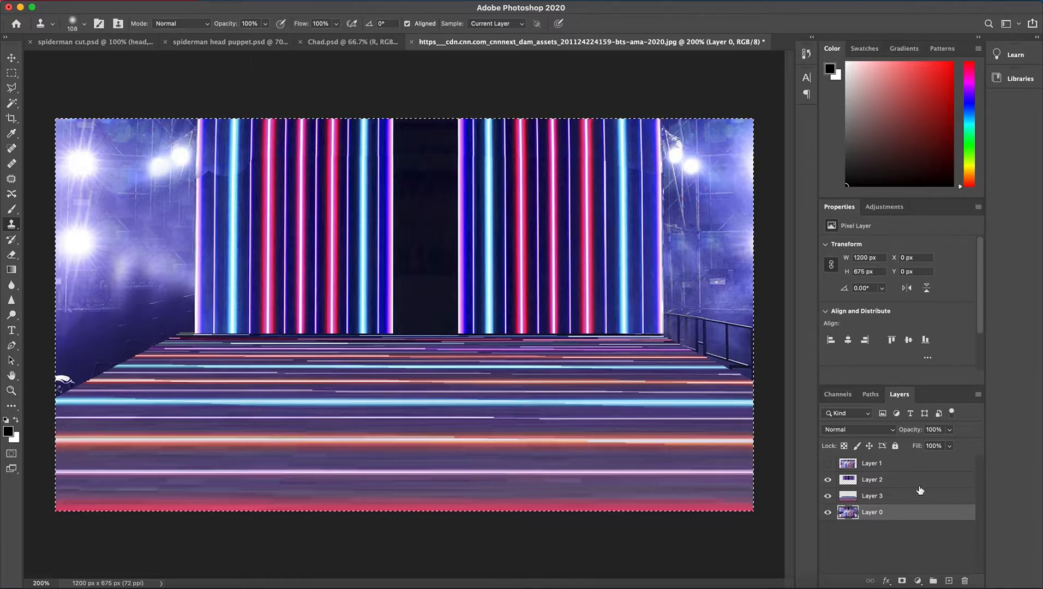
Hide Layer 2, Layer 3 and Layer 0 so that only the group photo on Layer 1 is visible
{"action": "left_click", "coordinate": [827, 464]}
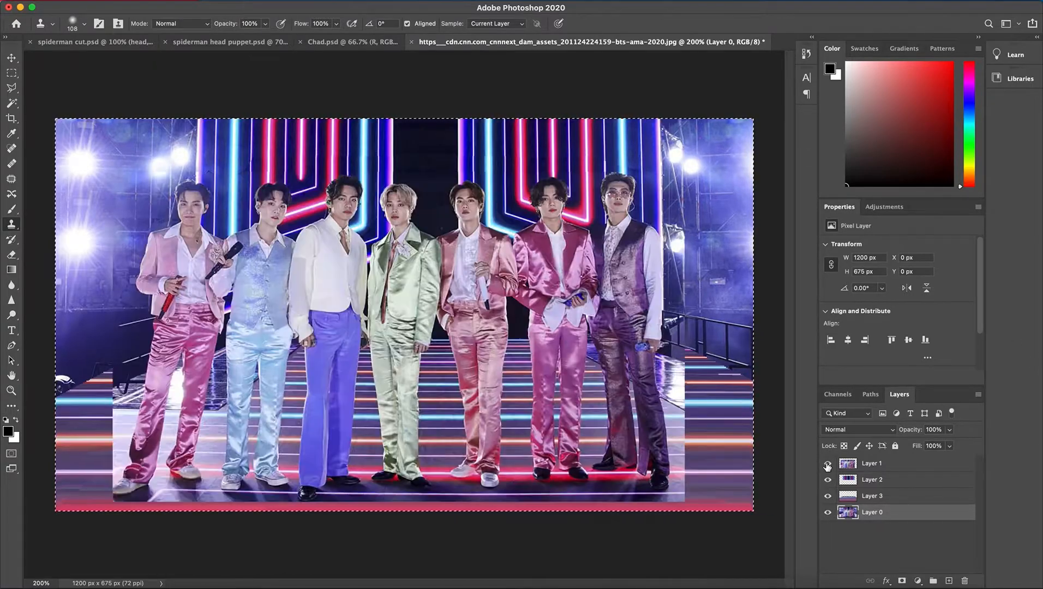
{"action": "left_click", "coordinate": [827, 464]}
{"action": "left_click_drag", "start_coordinate": [826, 480], "coordinate": [828, 526]}
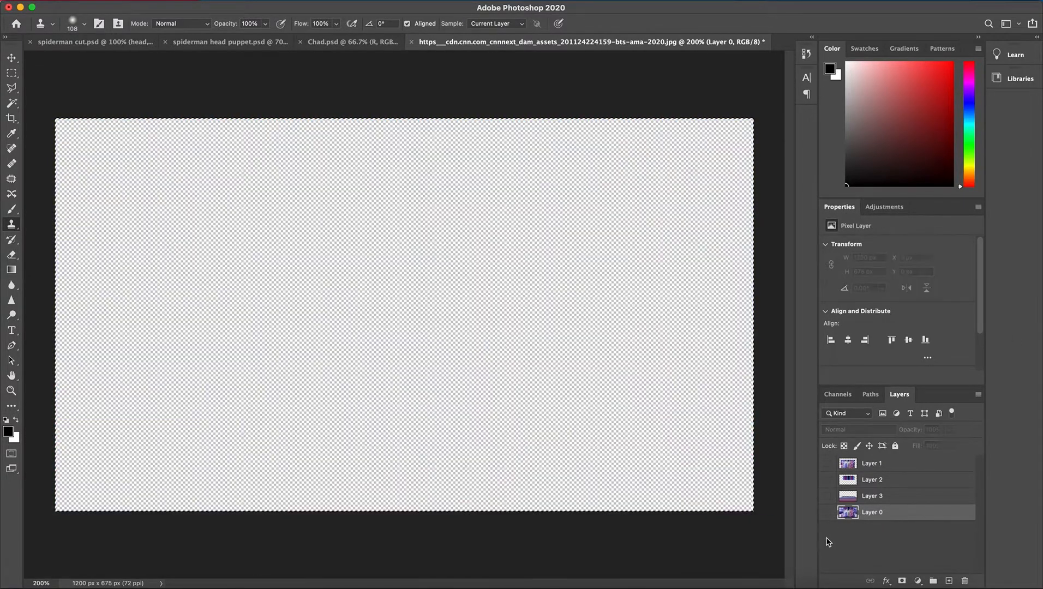
{"action": "left_click", "coordinate": [828, 464]}
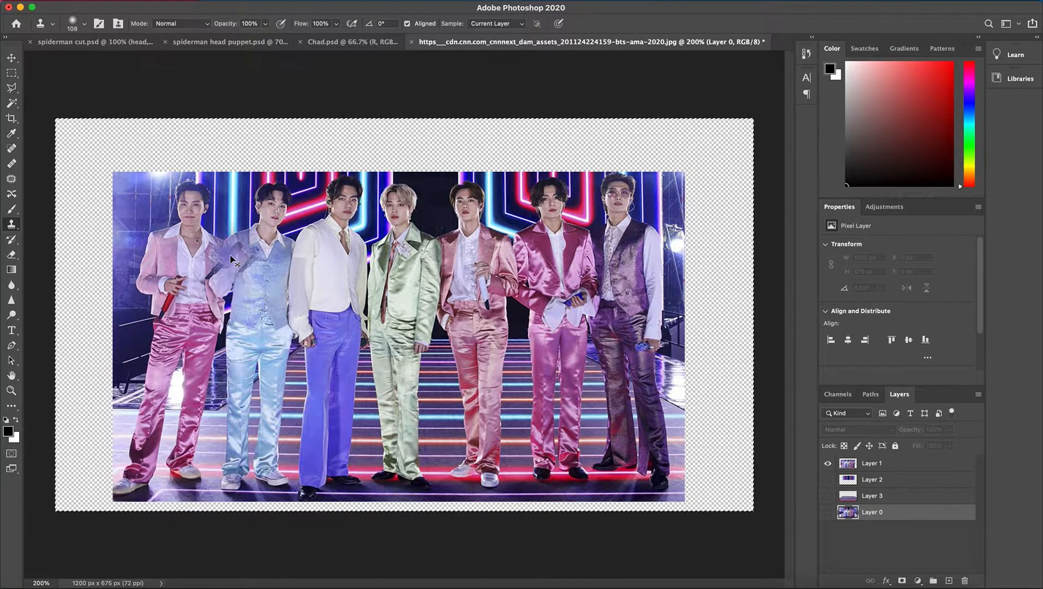
On Layer 1, quick-select and delete the striped floor between the green-suited man and the salmon-suited man beside him
{"action": "key", "text": "super+plus"}
{"action": "key", "text": "super+plus"}
{"action": "scroll", "coordinate": [549, 349], "scroll_direction": "down", "scroll_amount": 5}
{"action": "scroll", "coordinate": [550, 354], "scroll_direction": "up", "scroll_amount": 1}
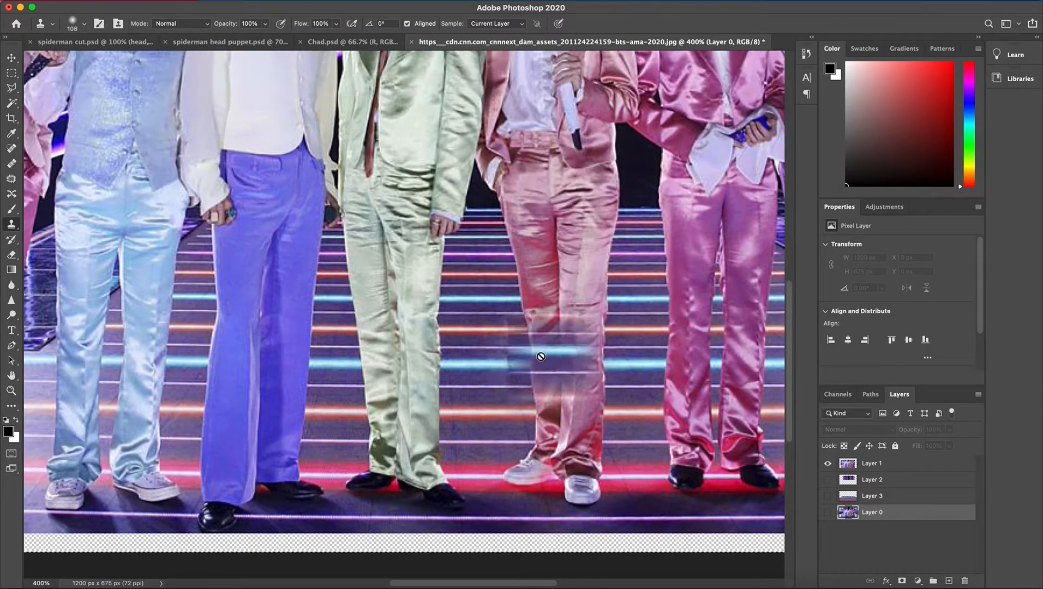
{"action": "left_click", "coordinate": [11, 103]}
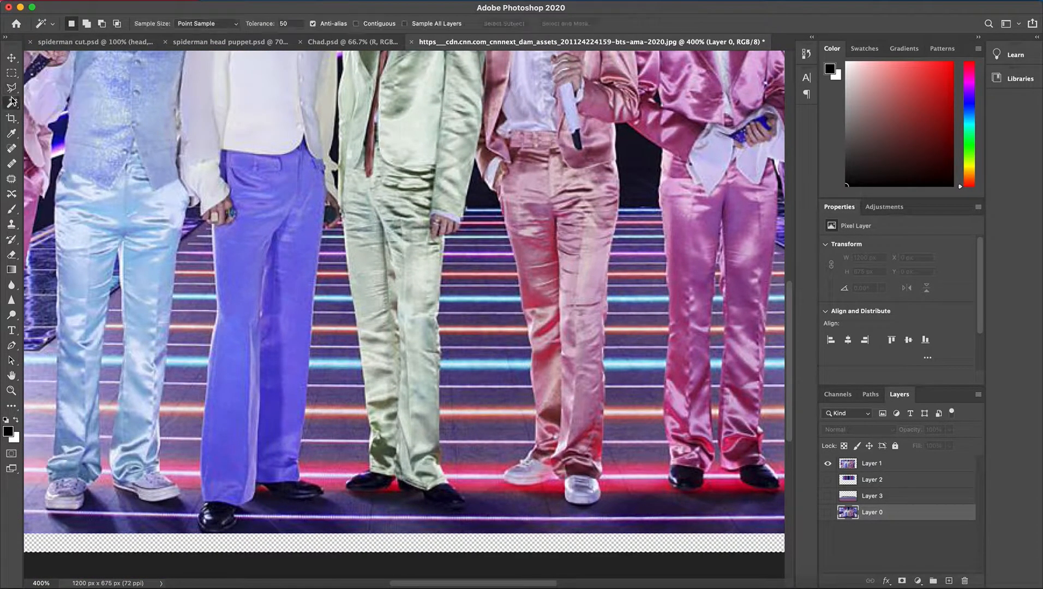
{"action": "left_click", "coordinate": [68, 113]}
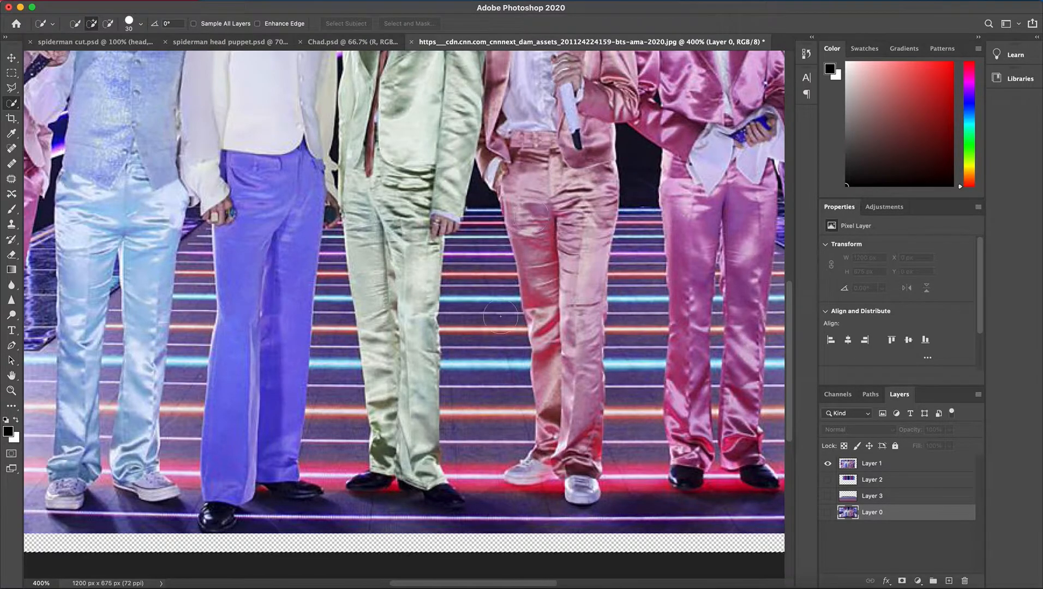
{"action": "left_click", "coordinate": [882, 463]}
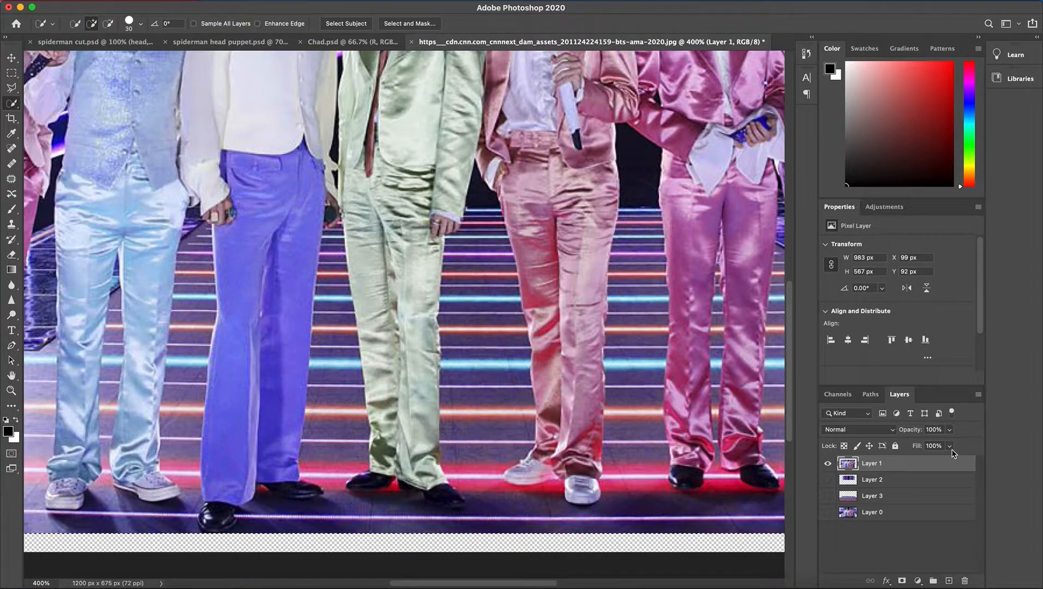
{"action": "left_click", "coordinate": [12, 73]}
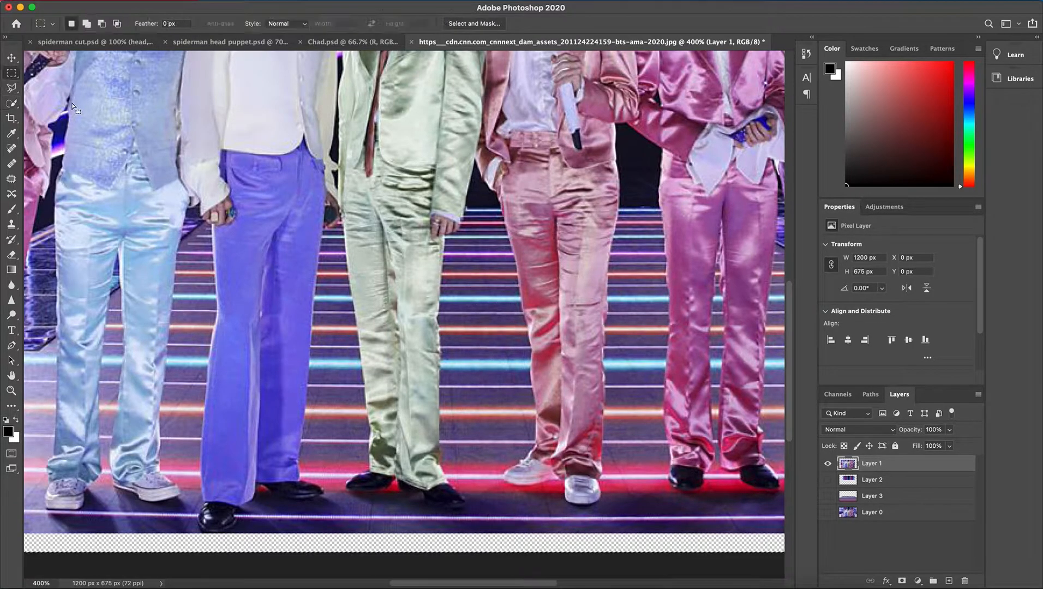
{"action": "left_click", "coordinate": [19, 105]}
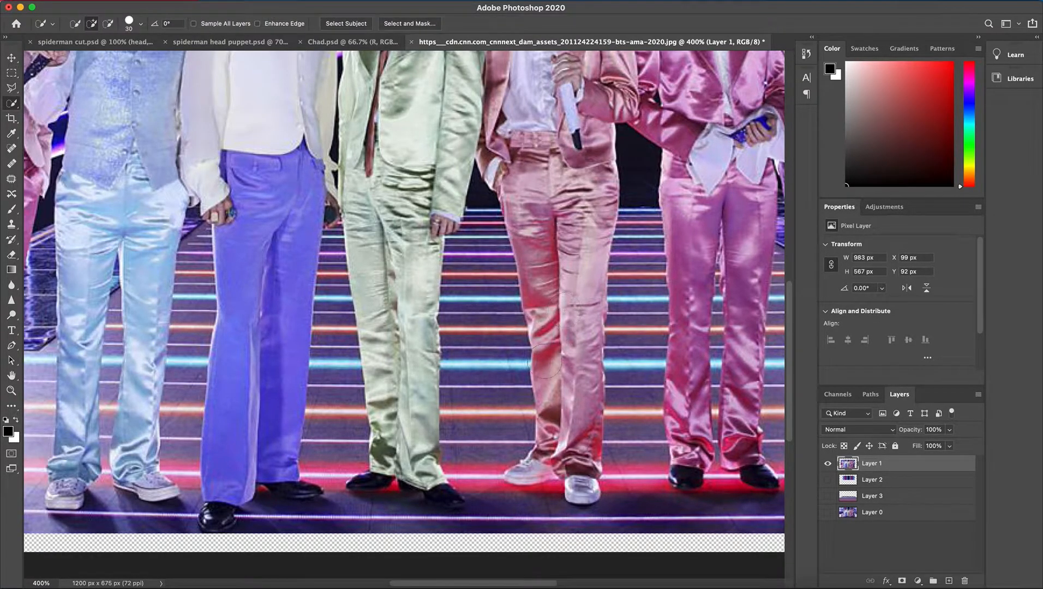
{"action": "mouse_move", "coordinate": [480, 364]}
{"action": "left_mouse_down"}
{"action": "mouse_move", "coordinate": [494, 267]}
{"action": "mouse_move", "coordinate": [487, 212]}
{"action": "left_mouse_up"}
{"action": "key", "text": "Delete"}
{"action": "key", "text": "Delete"}
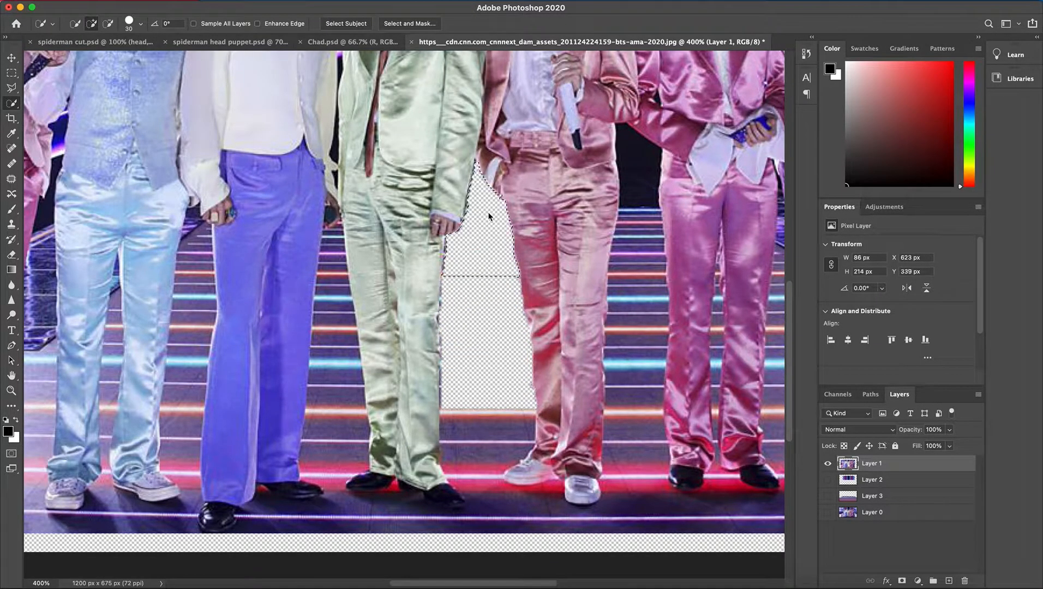
Try quick-selecting and deleting the remaining floor between the same two men's lower legs and shoes
{"action": "left_click_drag", "start_coordinate": [485, 466], "coordinate": [483, 489]}
{"action": "key", "text": "Delete"}
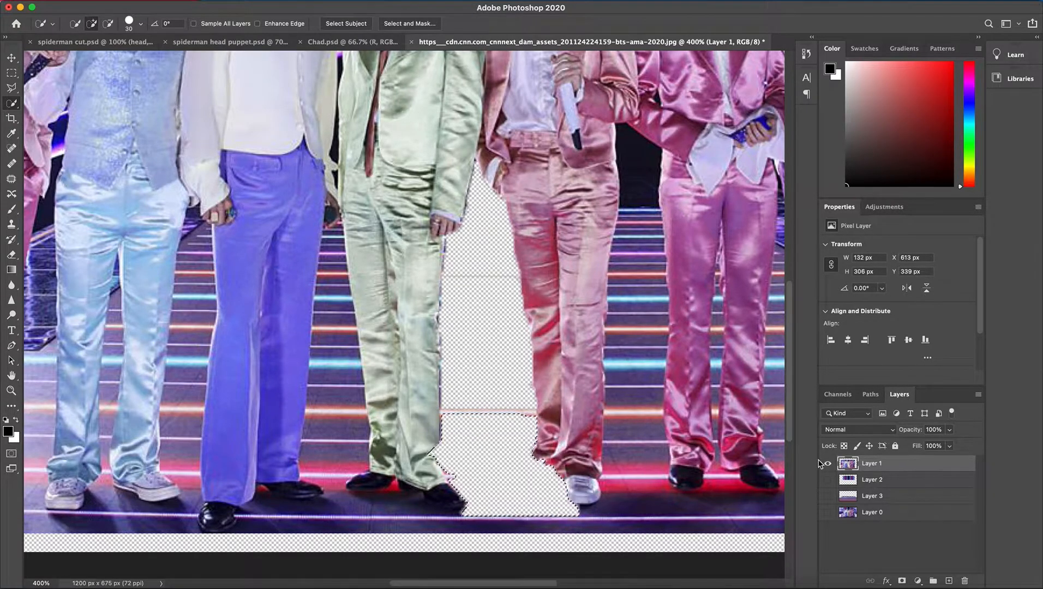
{"action": "key", "text": "super+z"}
{"action": "key", "text": "super+z"}
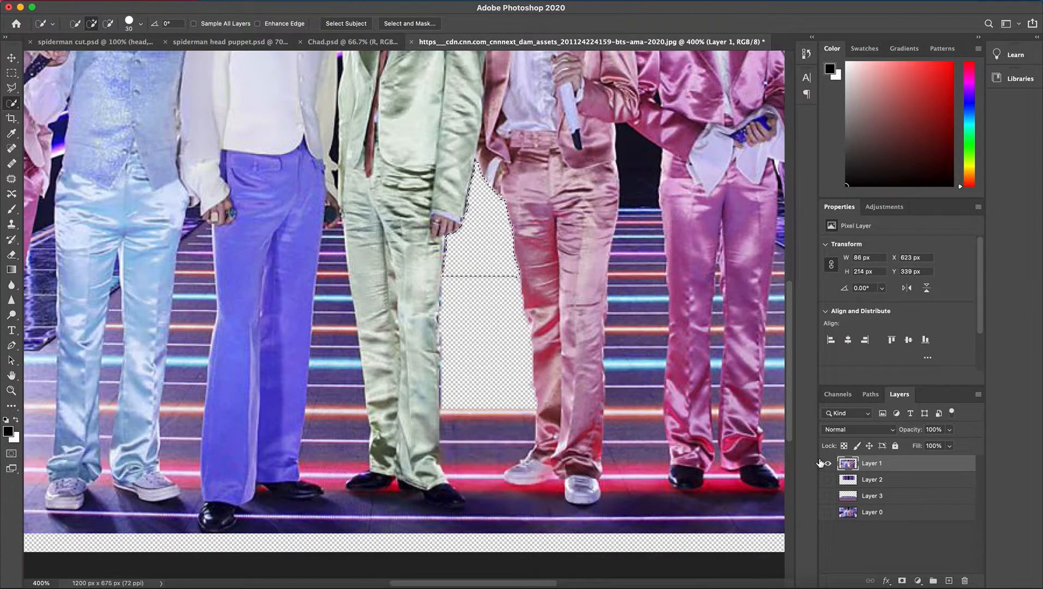
Trace the light-blue trousers and shoes of the second man with the Magnetic Lasso and close the selection
{"action": "right_click", "coordinate": [12, 103]}
{"action": "left_click", "coordinate": [11, 88]}
{"action": "right_click", "coordinate": [12, 87]}
{"action": "left_click", "coordinate": [66, 110]}
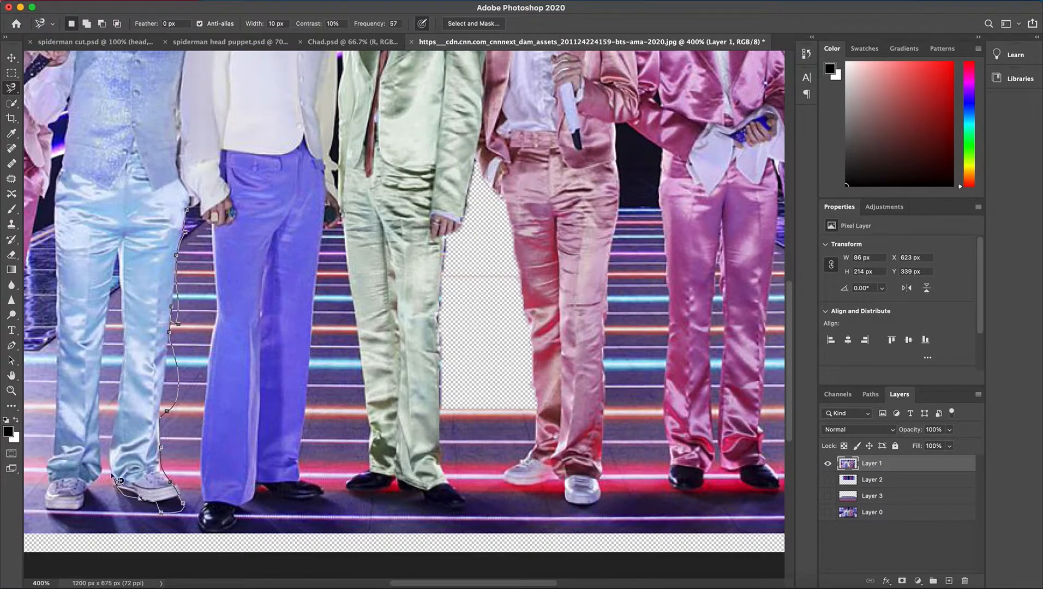
{"action": "left_click", "coordinate": [118, 250]}
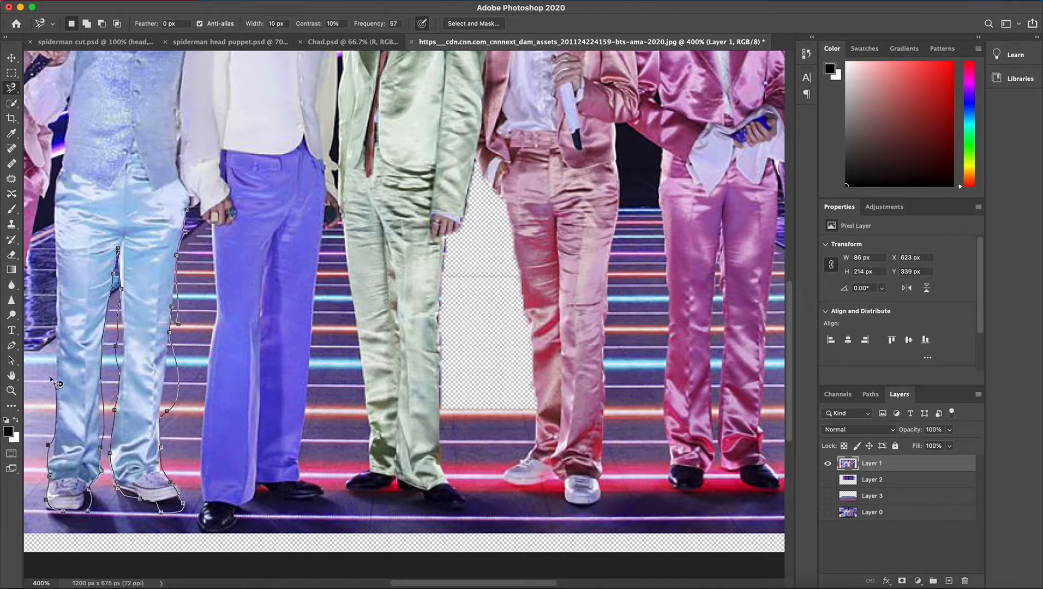
{"action": "left_click", "coordinate": [194, 217]}
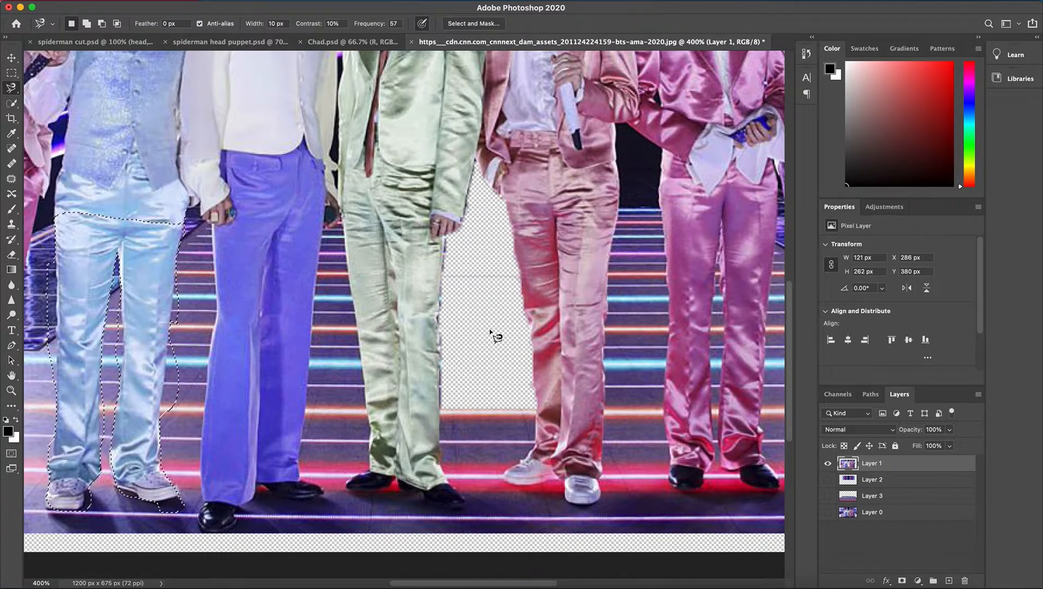
Try inverting the selection and deleting everything on Layer 1 outside the light-blue trousers
{"action": "key", "text": "super+shift+i"}
{"action": "key", "text": "BackSpace"}
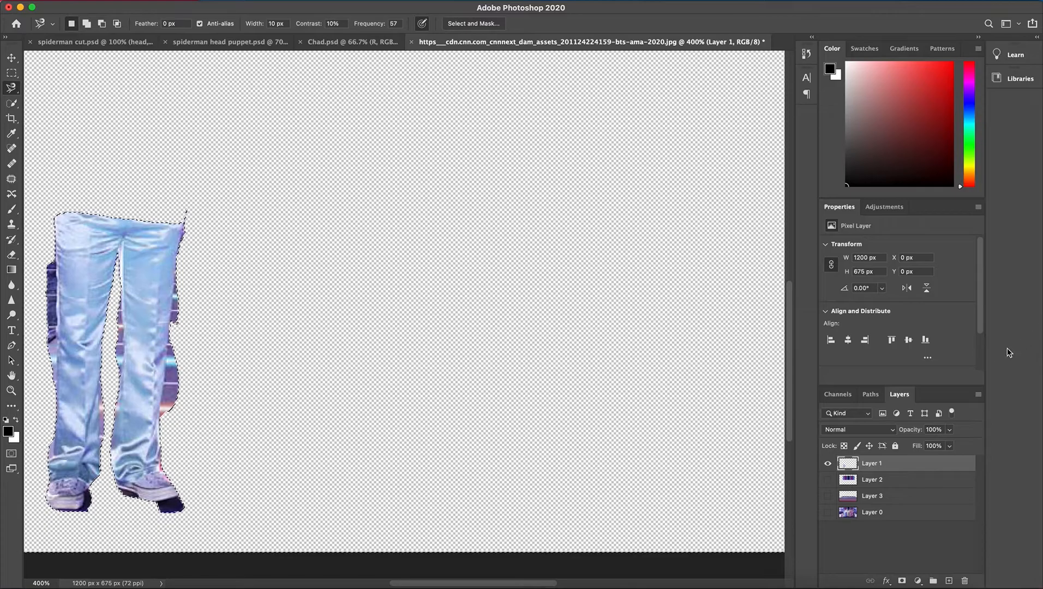
{"action": "key", "text": "super+z"}
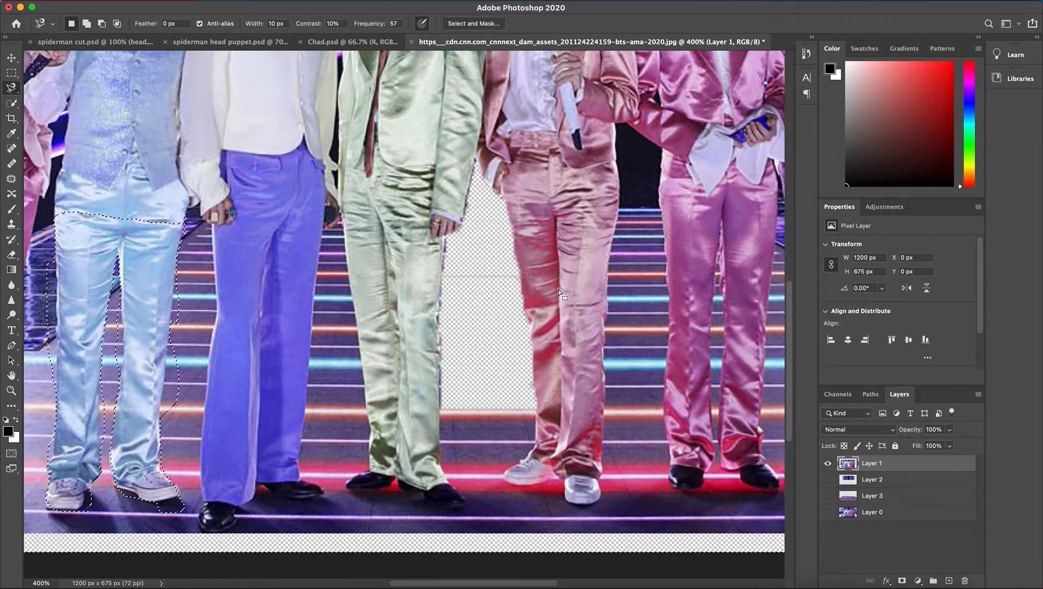
{"action": "key", "text": "super+minus"}
{"action": "key", "text": "super+minus"}
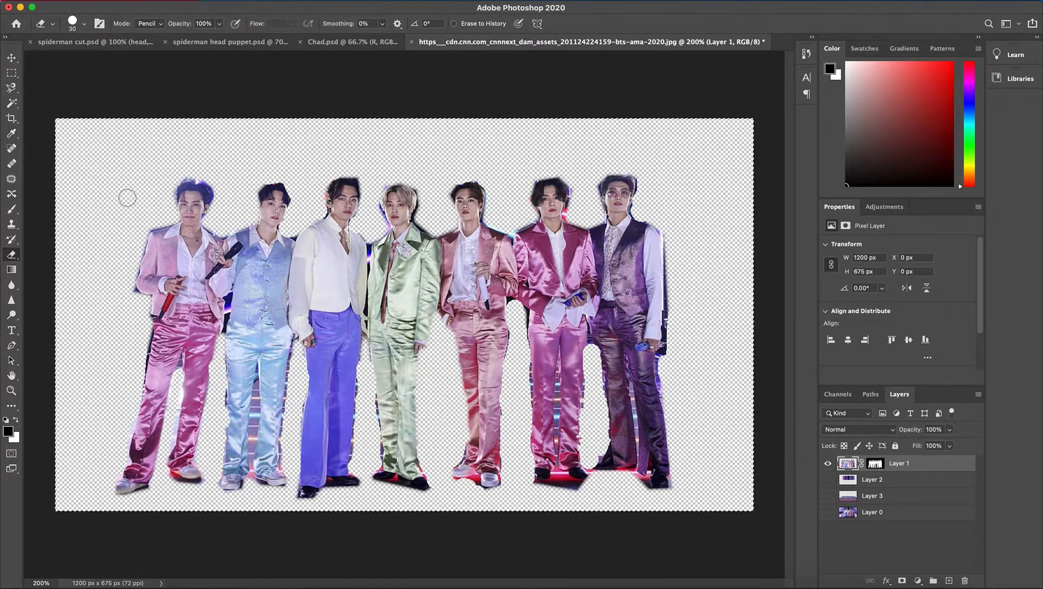
Make Layer 2, Layer 3 and Layer 0 visible beneath the cut-out people
{"action": "key", "text": "super+plus"}
{"action": "key", "text": "super+plus"}
{"action": "key", "text": "super+plus"}
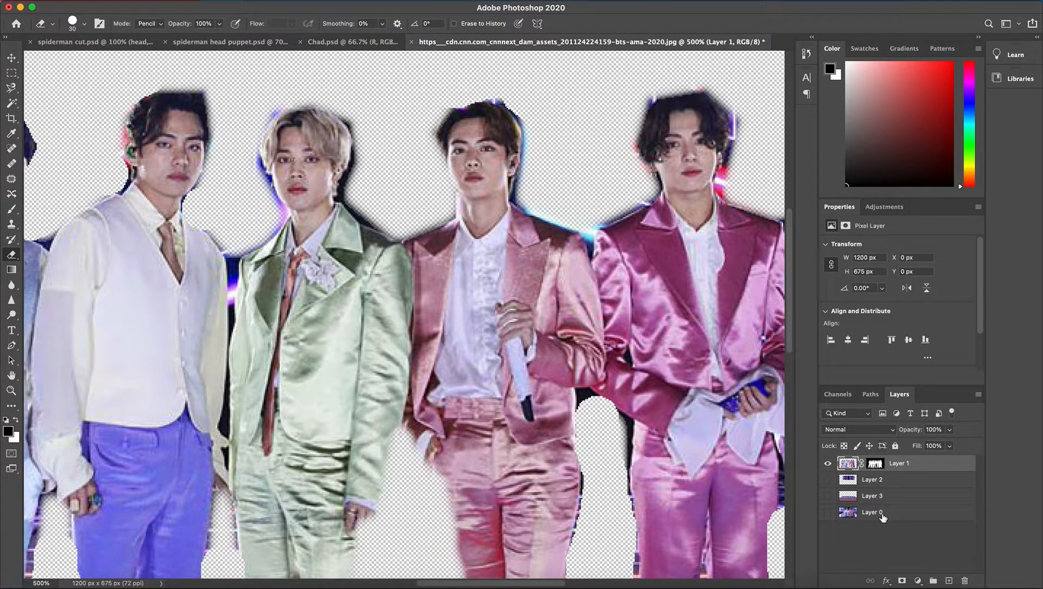
{"action": "left_click", "coordinate": [827, 480]}
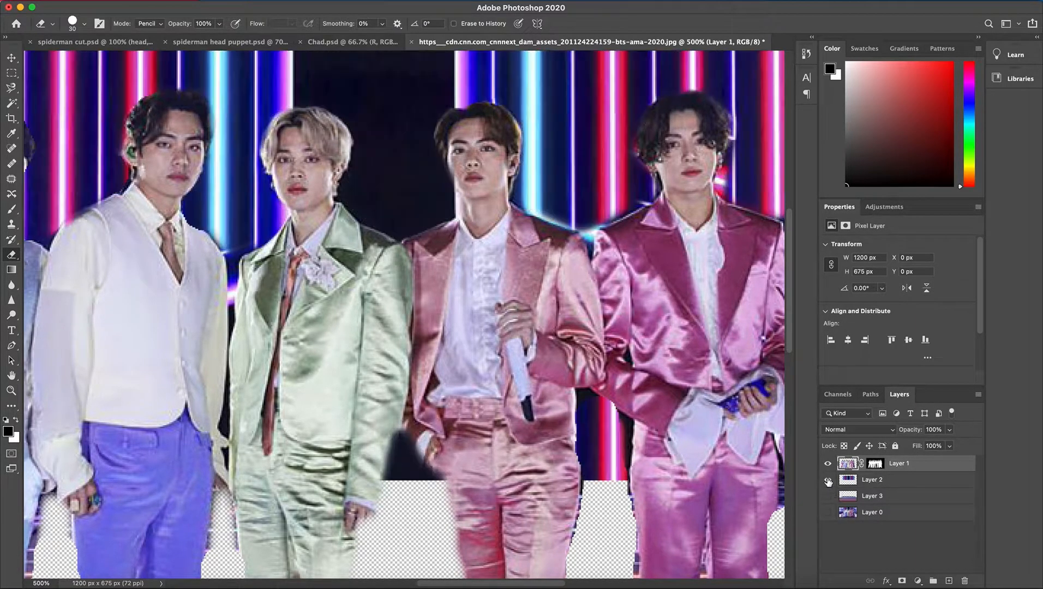
{"action": "left_click", "coordinate": [827, 479]}
{"action": "left_click", "coordinate": [827, 480]}
{"action": "left_click", "coordinate": [828, 496]}
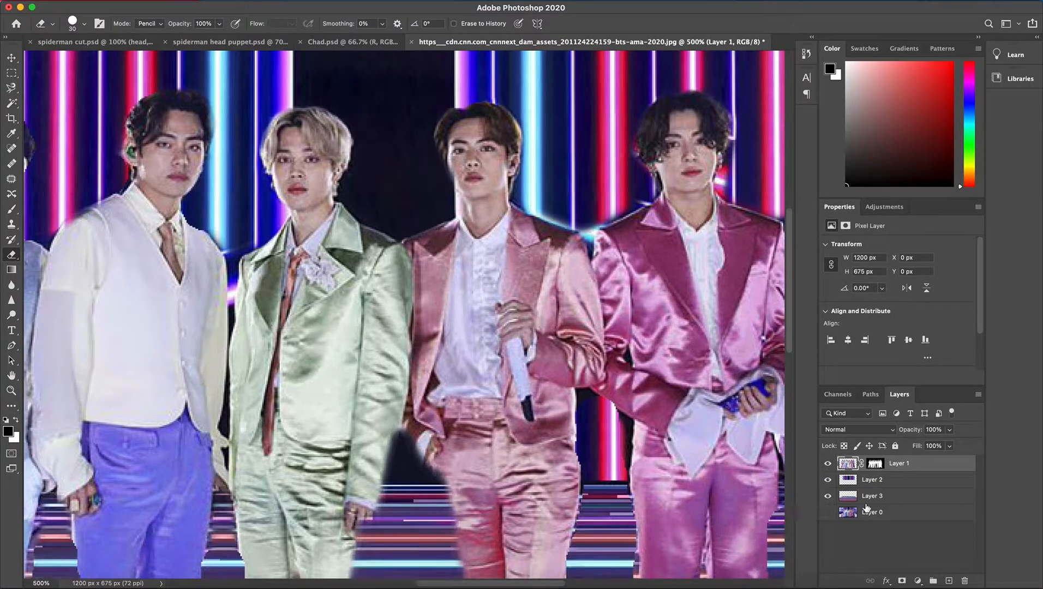
{"action": "left_click", "coordinate": [884, 552]}
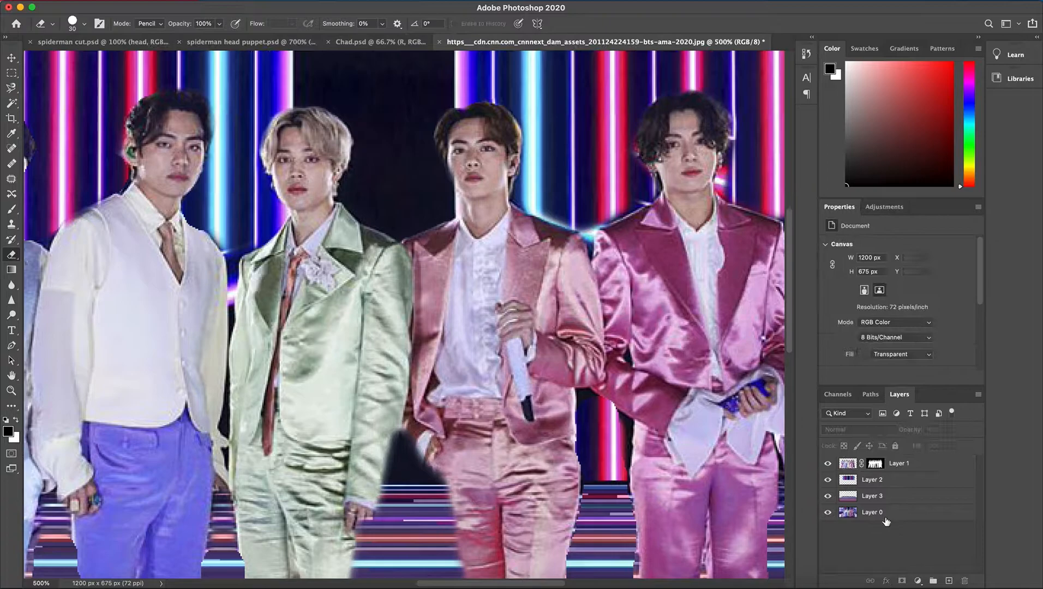
Merge Layer 0, Layer 3 and Layer 2 into a single background layer
{"action": "left_click", "coordinate": [884, 510]}
{"action": "left_click", "coordinate": [886, 485], "text": "shift"}
{"action": "right_click", "coordinate": [886, 485]}
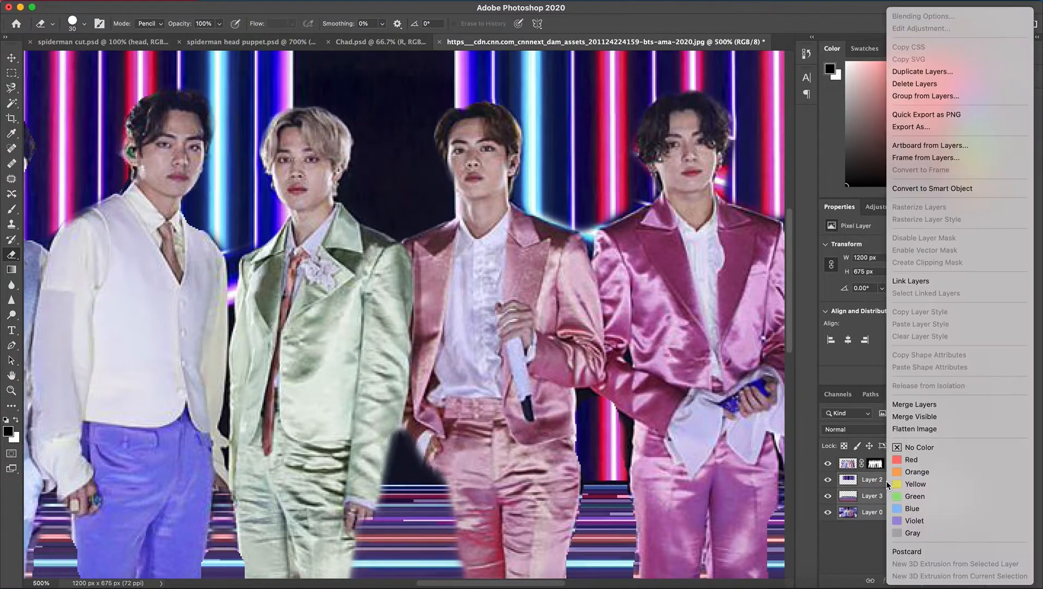
{"action": "left_click", "coordinate": [930, 404]}
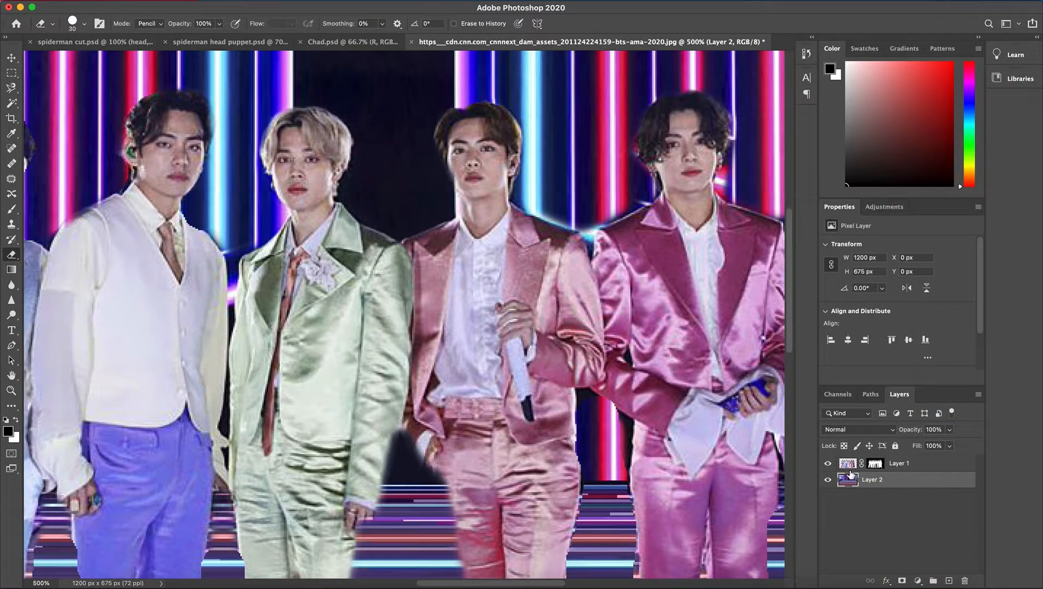
Hide and reshow Layer 1 to check the merged empty stage on its own and behind the people
{"action": "left_click", "coordinate": [828, 464]}
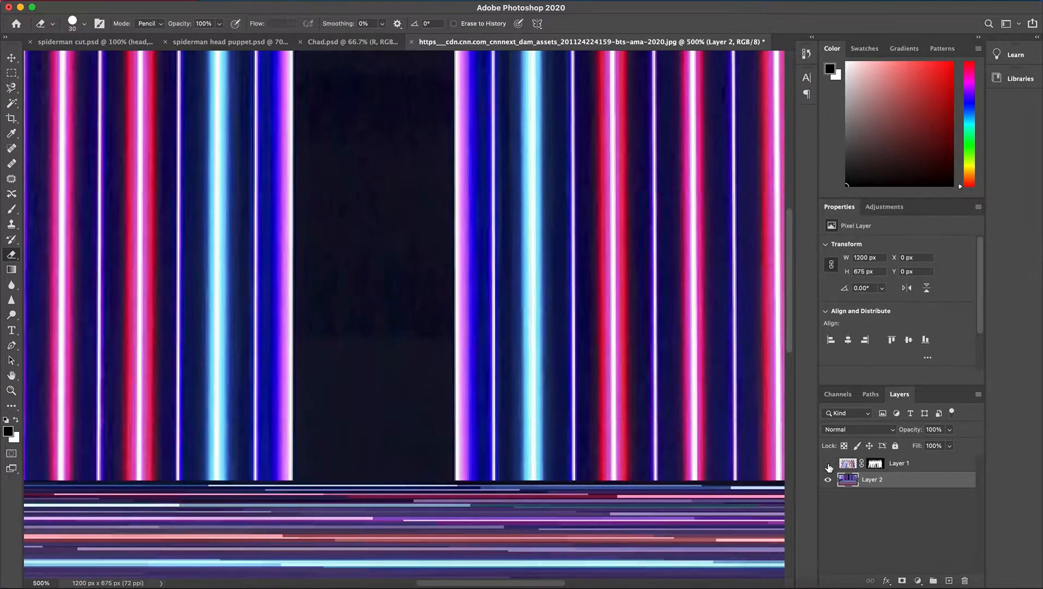
{"action": "key", "text": "super+minus"}
{"action": "key", "text": "super+minus"}
{"action": "key", "text": "super+minus"}
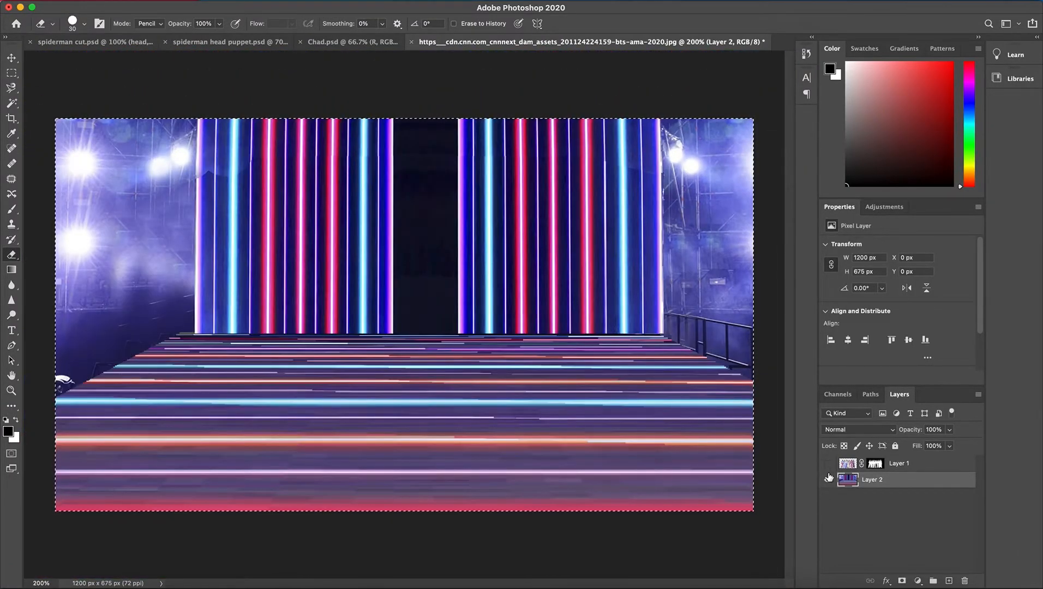
{"action": "left_click", "coordinate": [828, 464]}
{"action": "left_click", "coordinate": [828, 464]}
{"action": "left_click", "coordinate": [828, 464]}
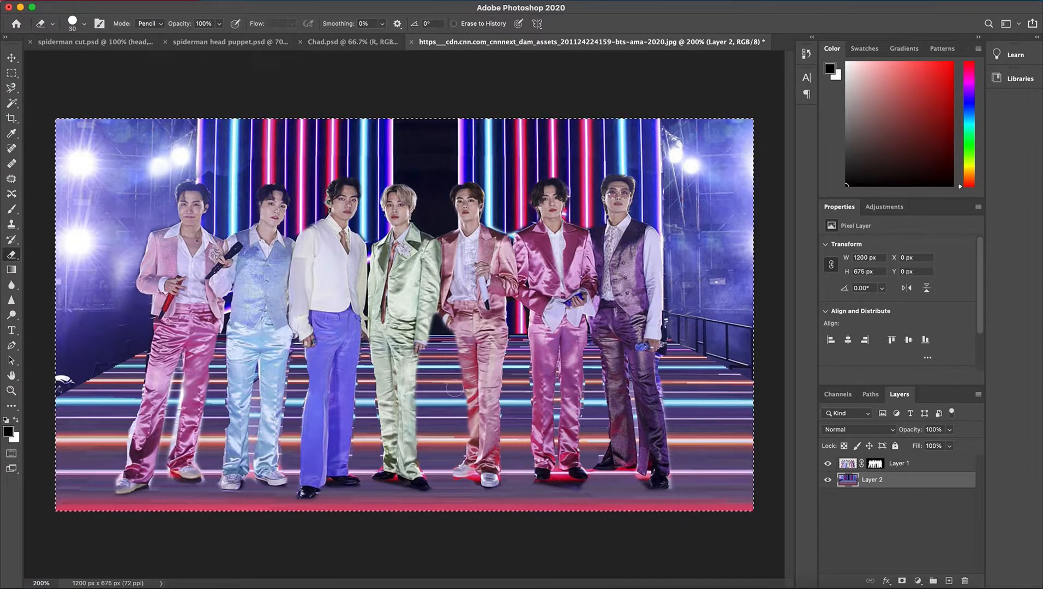
Save the document to the Desktop as a layered Photoshop file named bts 1, with Maximize Compatibility on
{"action": "left_click", "coordinate": [89, 2]}
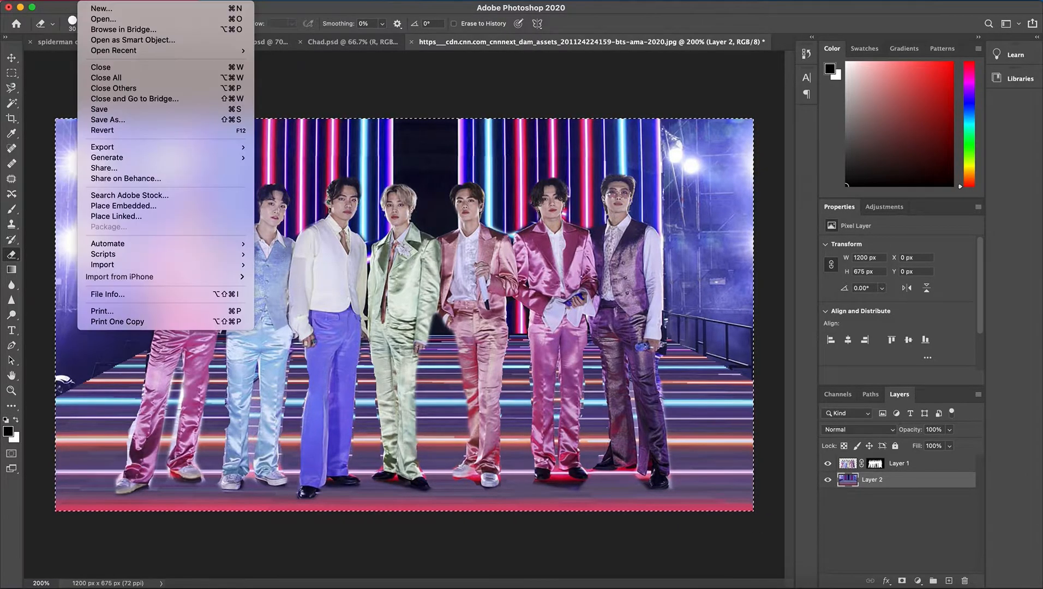
{"action": "left_click", "coordinate": [121, 123]}
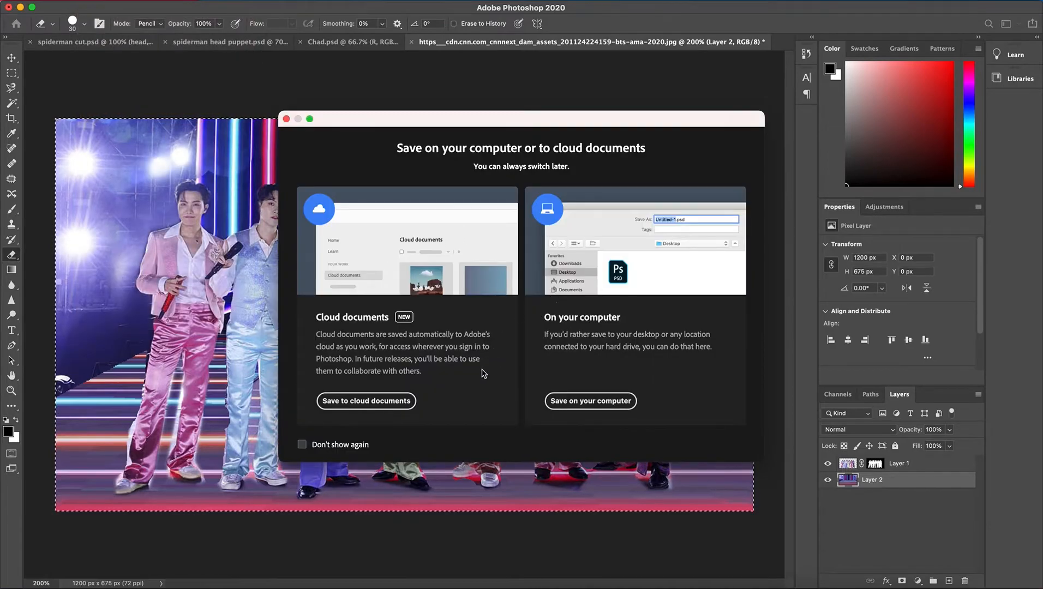
{"action": "left_click", "coordinate": [572, 400]}
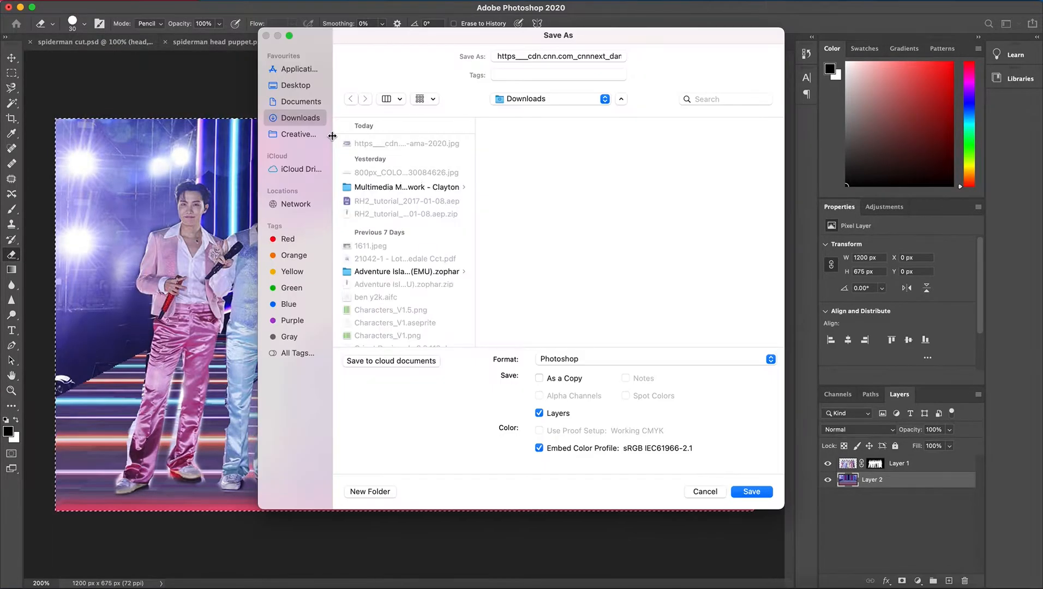
{"action": "left_click", "coordinate": [299, 86]}
{"action": "left_click", "coordinate": [537, 58]}
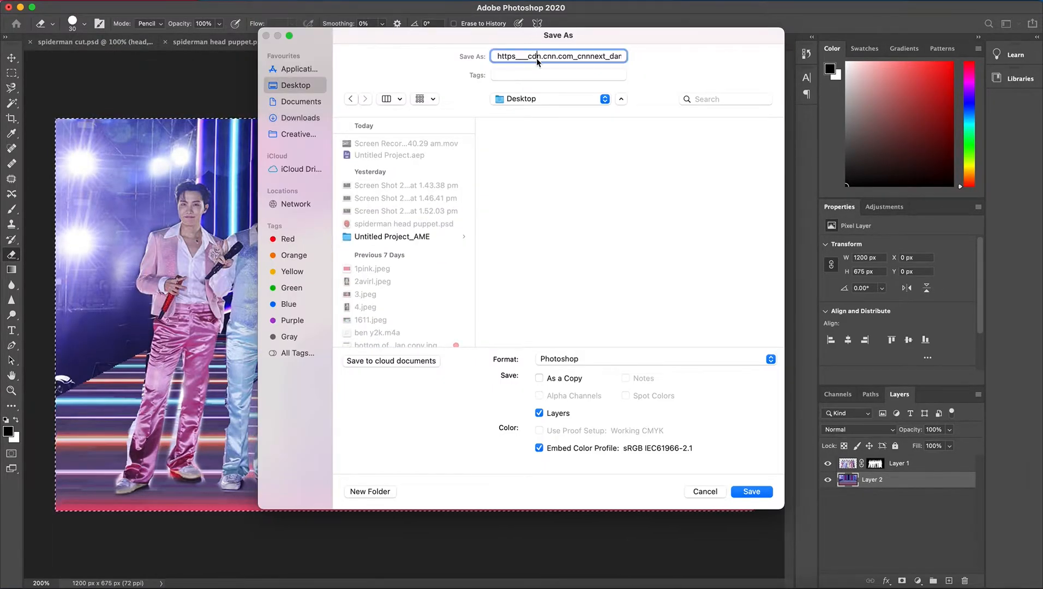
{"action": "key", "text": "super+a"}
{"action": "type", "text": "b"}
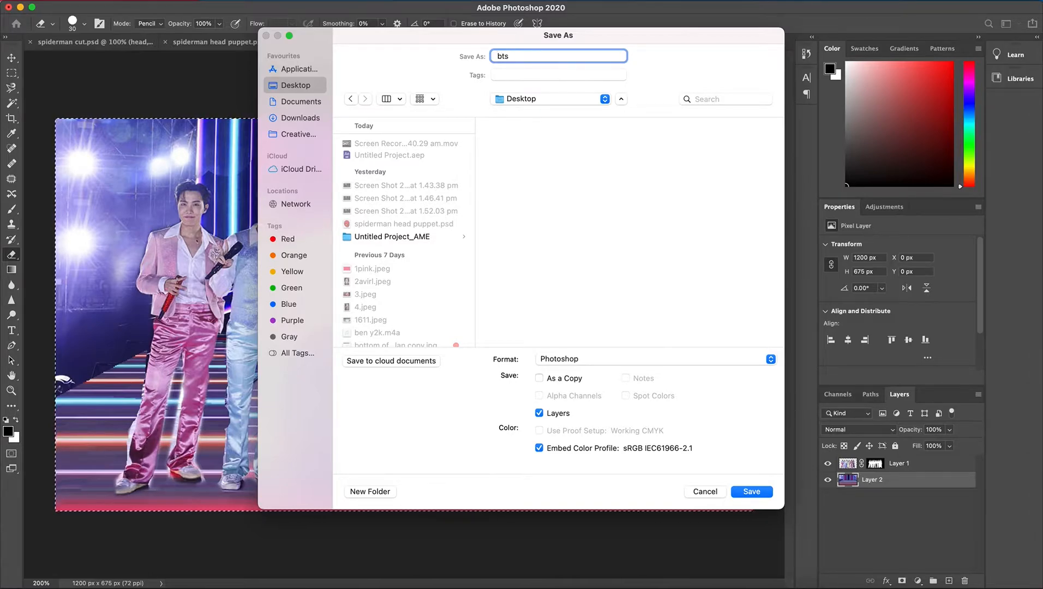
{"action": "type", "text": "ts 1"}
{"action": "key", "text": "Return"}
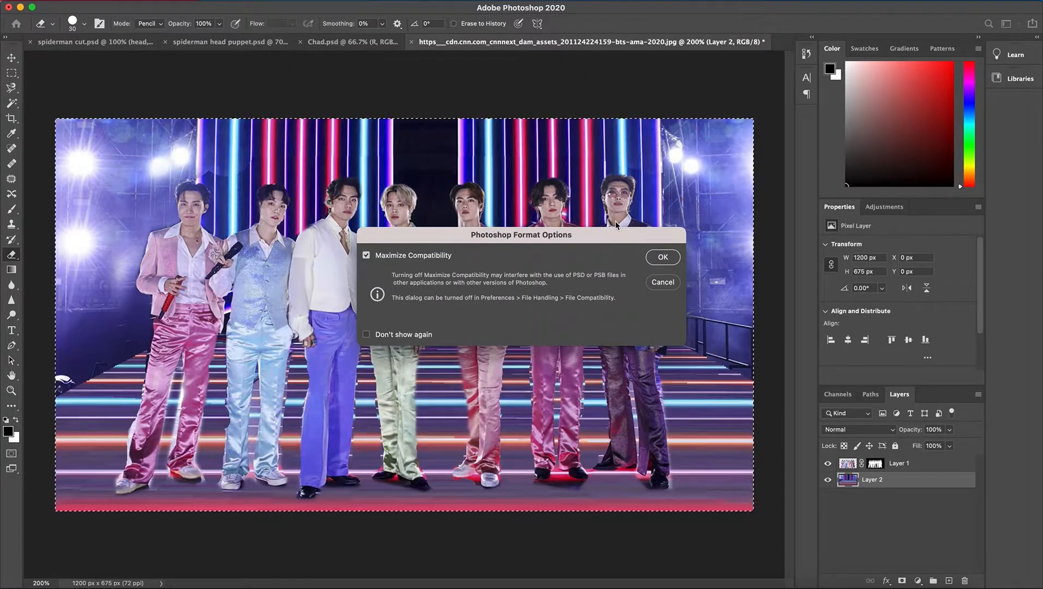
{"action": "left_click", "coordinate": [663, 257]}
Switch to After Effects, start a new project and import bts 1.psd as Composition - Retain Layer Sizes with editable layer styles
{"action": "left_click", "coordinate": [215, 584]}
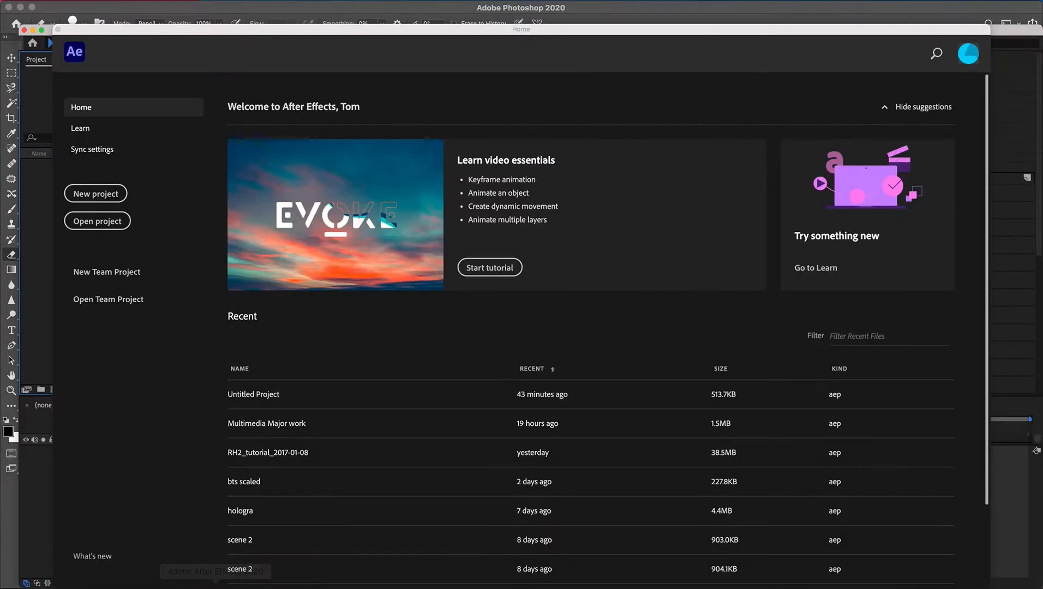
{"action": "left_click", "coordinate": [106, 195]}
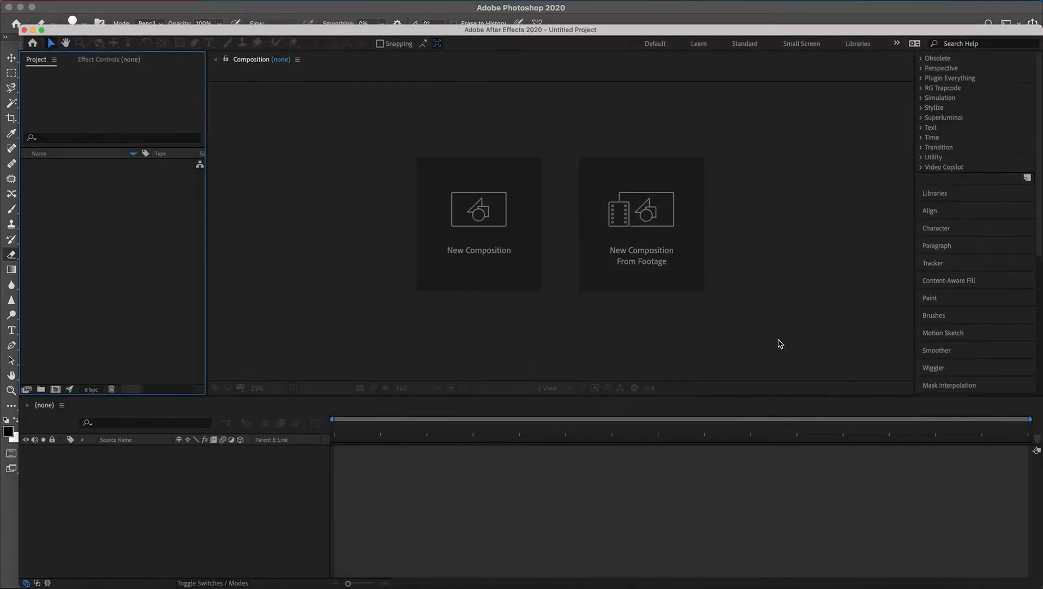
{"action": "left_click", "coordinate": [95, 4]}
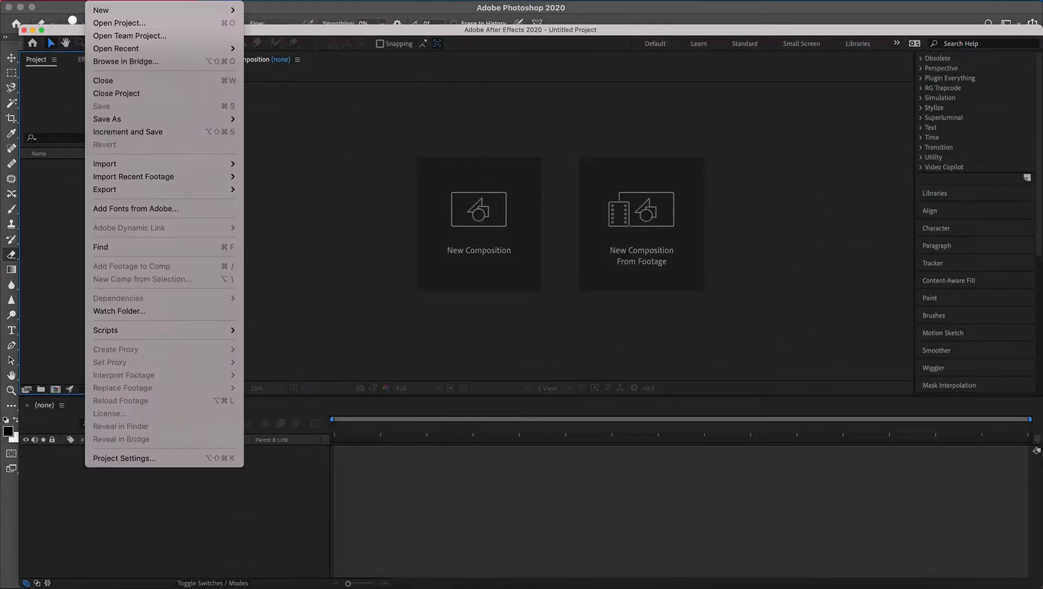
{"action": "mouse_move", "coordinate": [162, 161]}
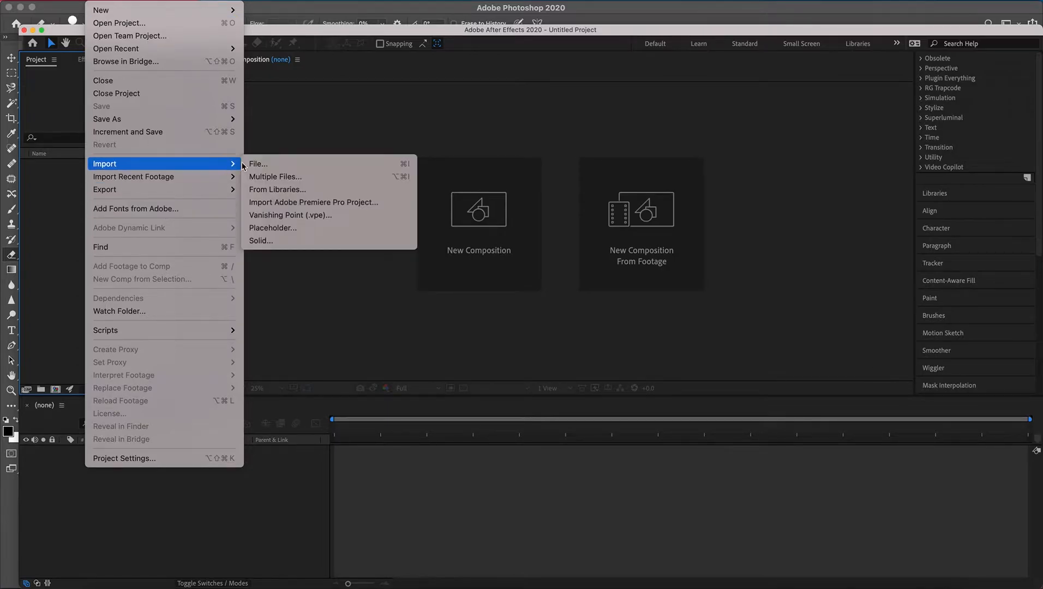
{"action": "left_click", "coordinate": [285, 164]}
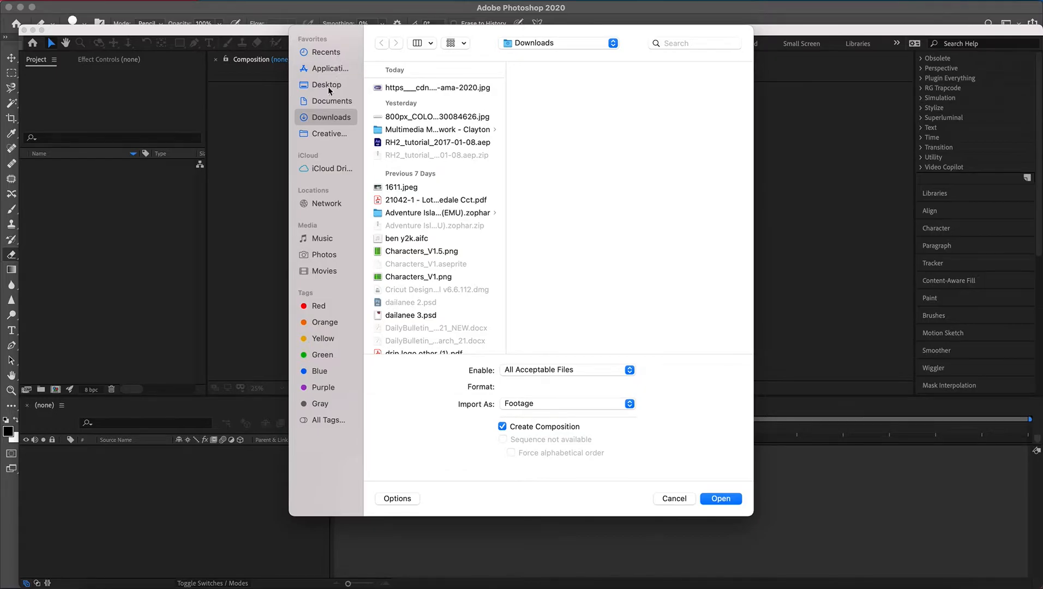
{"action": "left_click", "coordinate": [329, 87]}
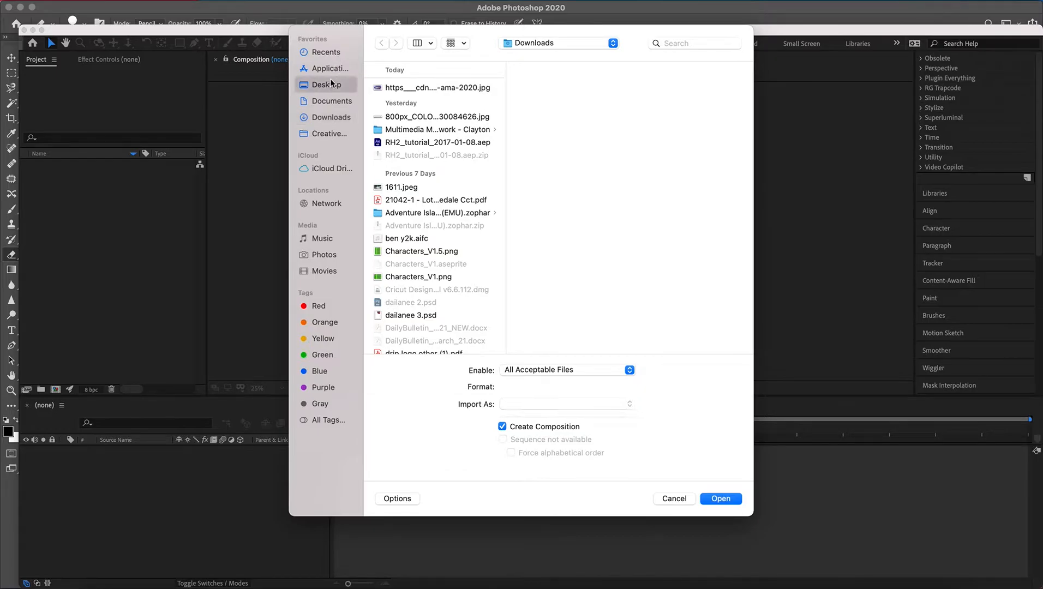
{"action": "left_click", "coordinate": [411, 88]}
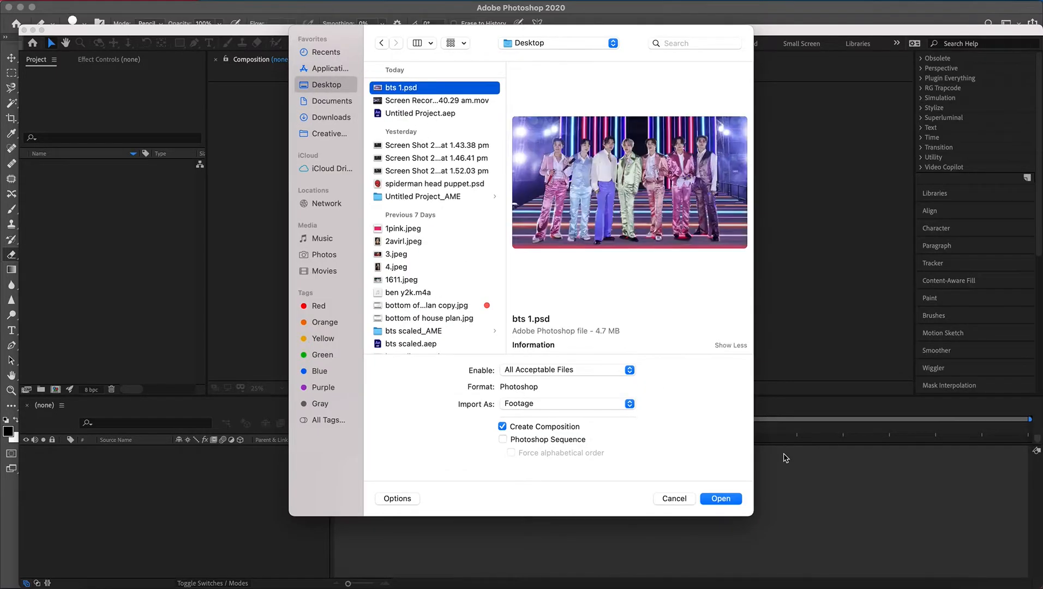
{"action": "left_click", "coordinate": [589, 403]}
{"action": "left_click", "coordinate": [610, 419]}
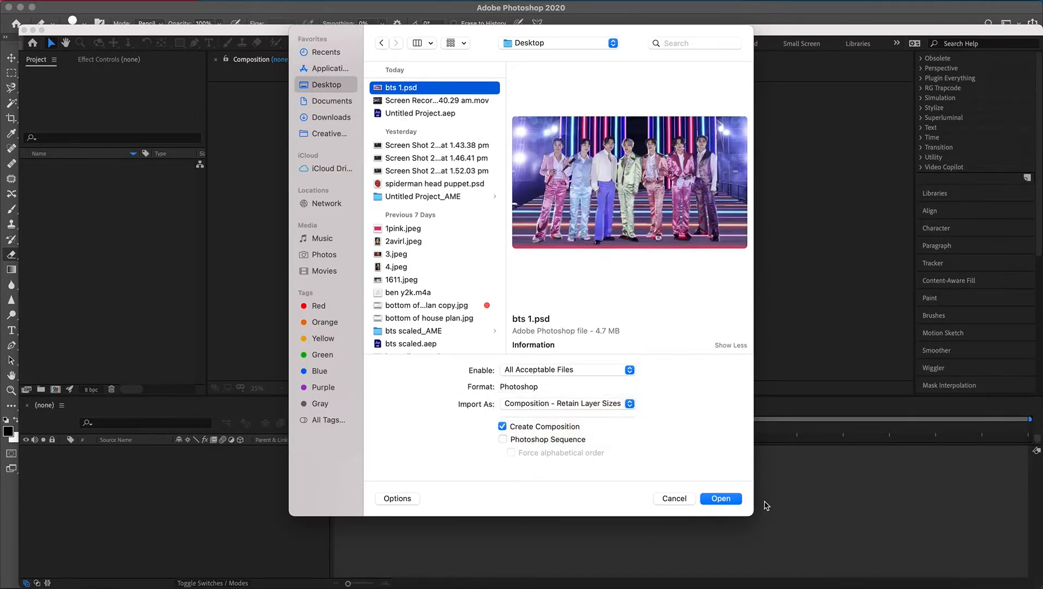
{"action": "left_click", "coordinate": [721, 499]}
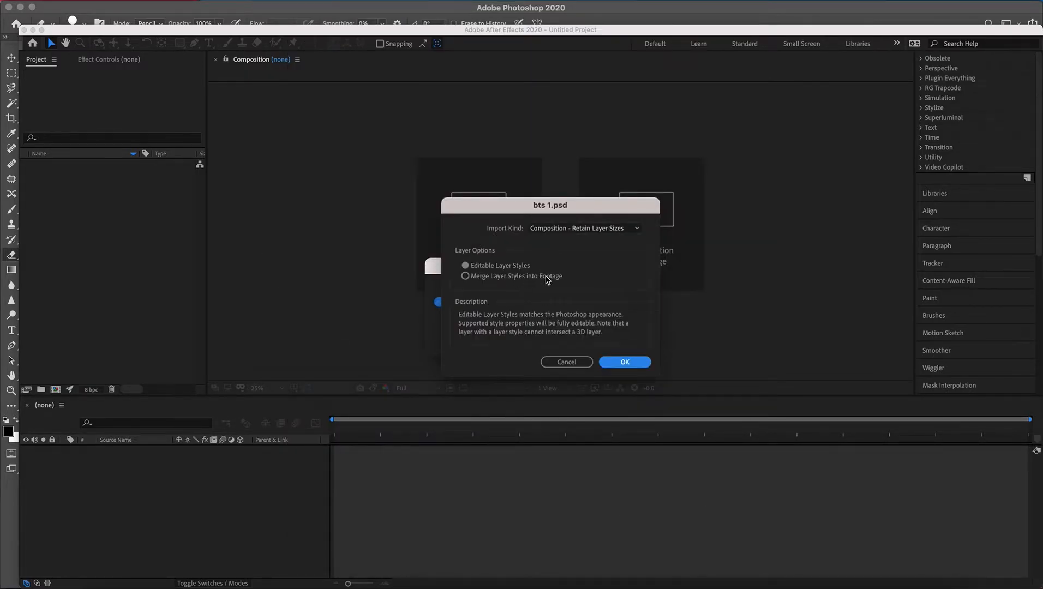
{"action": "left_click", "coordinate": [624, 363]}
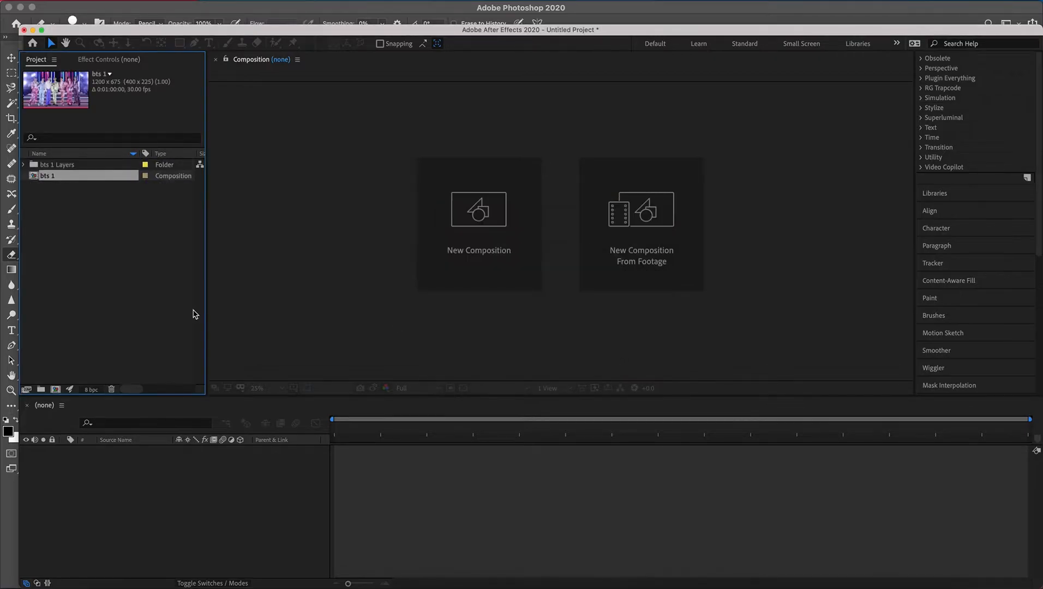
Open the bts 1 composition and expand the bts 1 Layers folder to list its Photoshop layers
{"action": "double_click", "coordinate": [37, 177]}
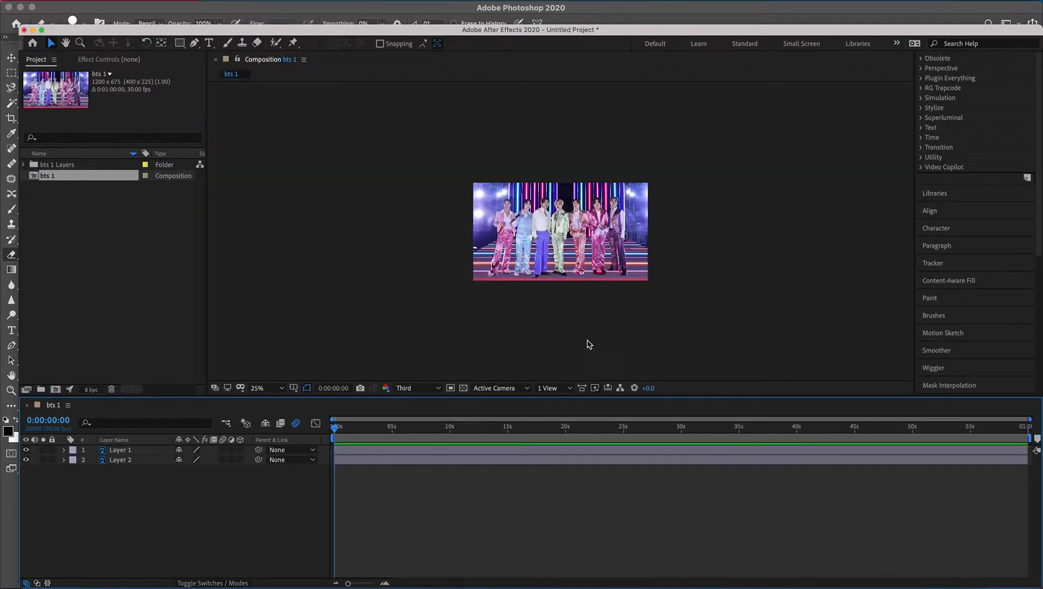
{"action": "scroll", "coordinate": [650, 309], "scroll_direction": "up", "scroll_amount": 3}
{"action": "scroll", "coordinate": [650, 309], "scroll_direction": "down", "scroll_amount": 2}
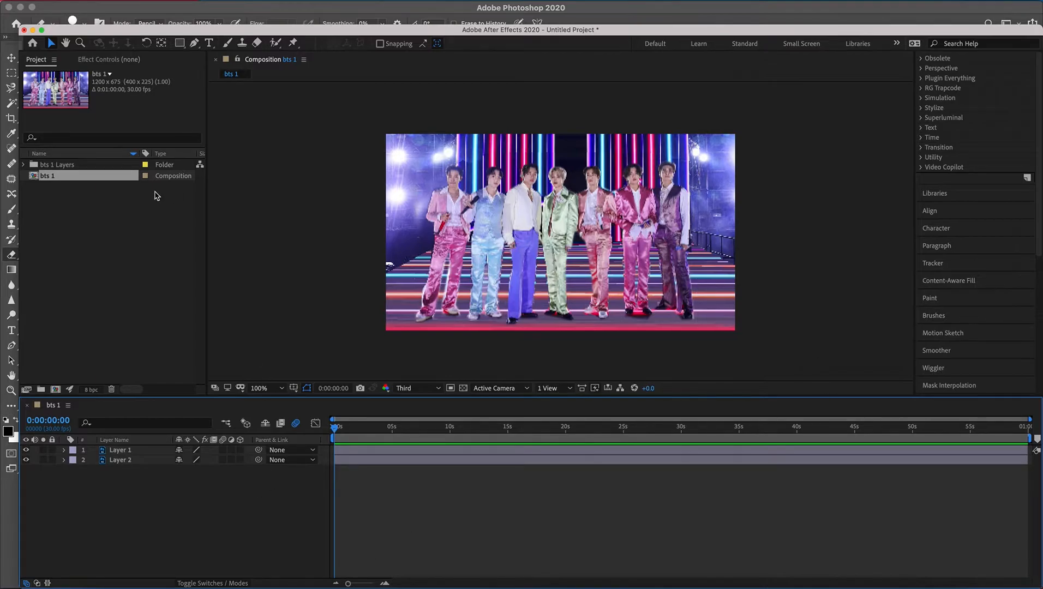
{"action": "left_click", "coordinate": [23, 164]}
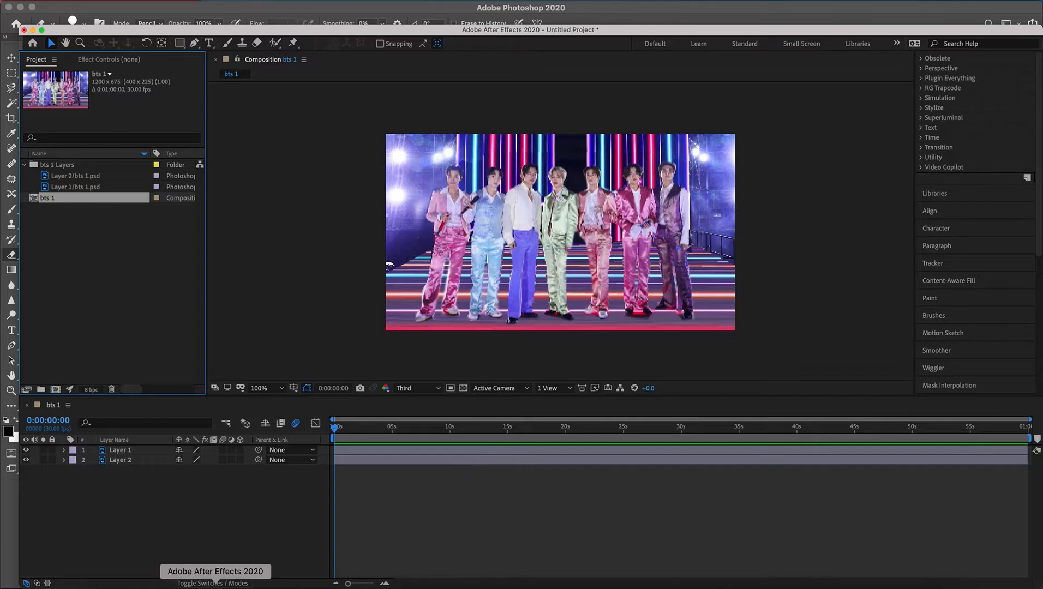
{"action": "left_click", "coordinate": [212, 578]}
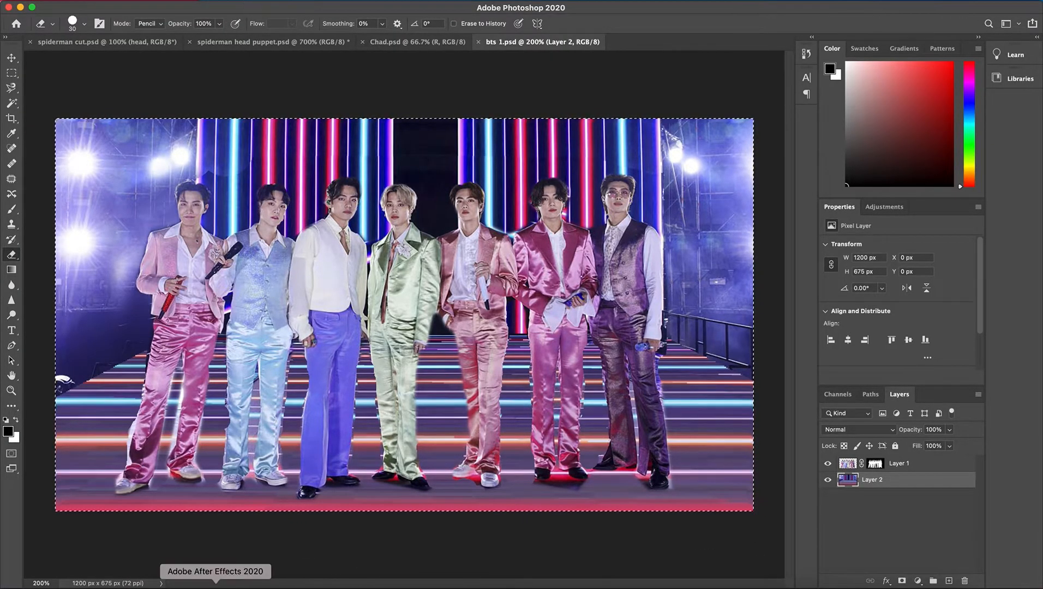
{"action": "left_click", "coordinate": [218, 580]}
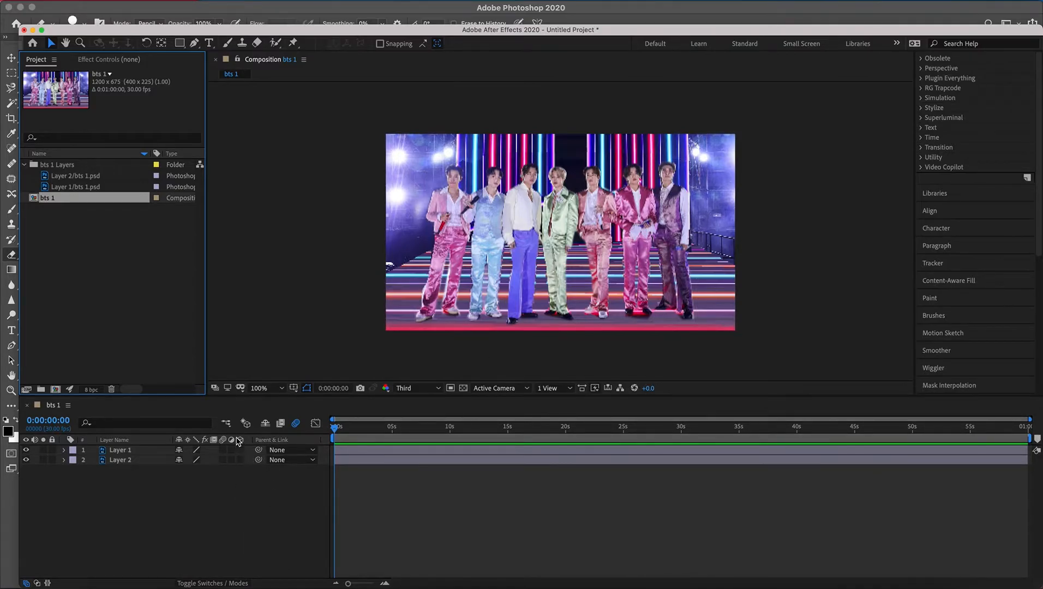
Turn Layer 1 and Layer 2 into 3D layers
{"action": "left_click", "coordinate": [219, 583]}
{"action": "left_click", "coordinate": [219, 583]}
{"action": "left_click", "coordinate": [218, 582]}
{"action": "left_click", "coordinate": [219, 583]}
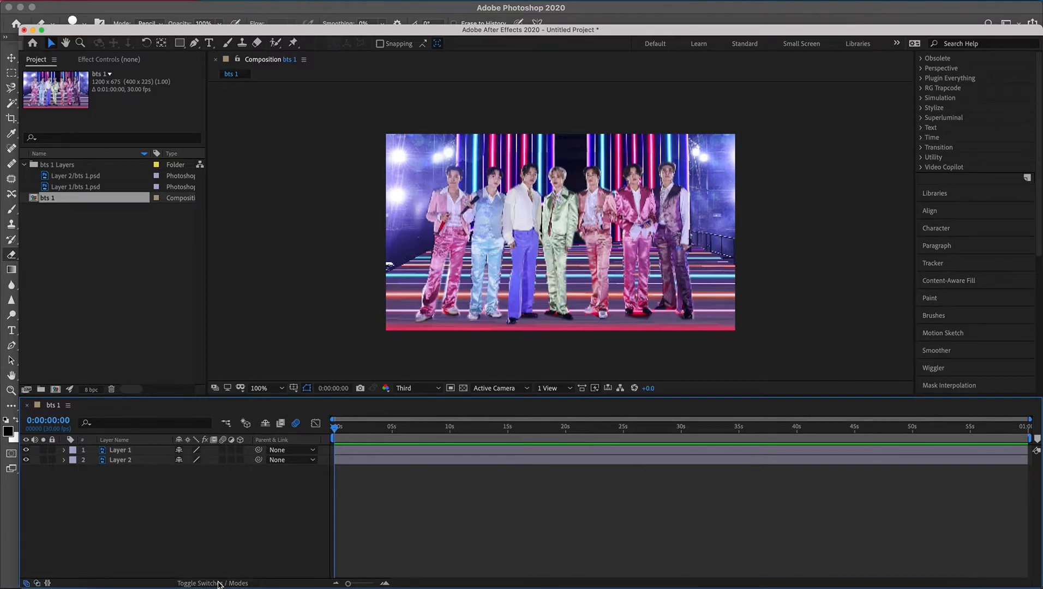
{"action": "left_click", "coordinate": [37, 583]}
{"action": "left_click", "coordinate": [37, 583]}
{"action": "left_click_drag", "start_coordinate": [239, 449], "coordinate": [240, 460]}
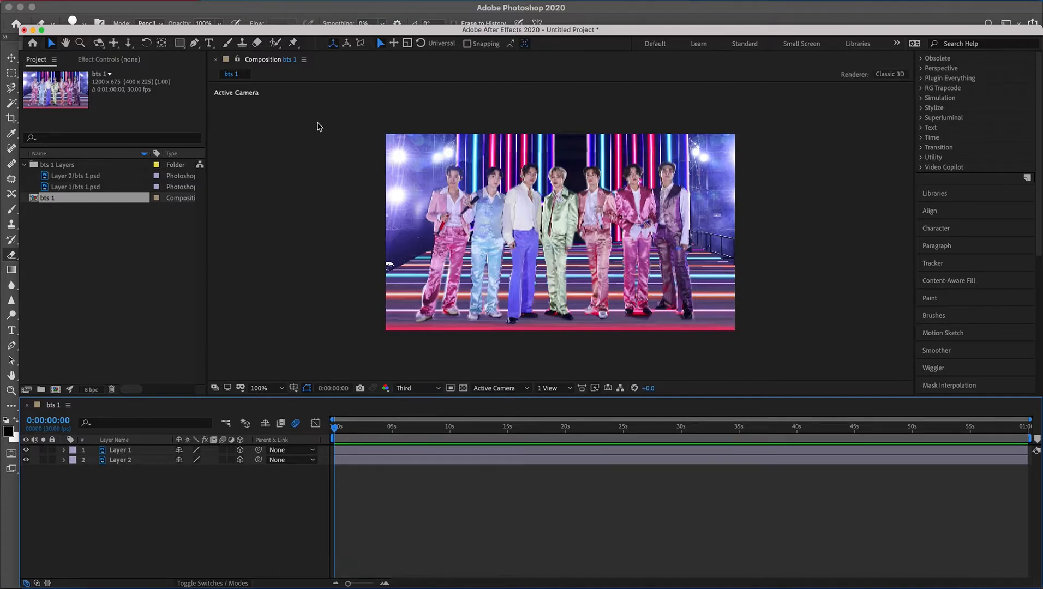
Split the composition viewer into 2 Views - Horizontal and set the Top view to Custom View 1 at 100% magnification
{"action": "left_click", "coordinate": [548, 388]}
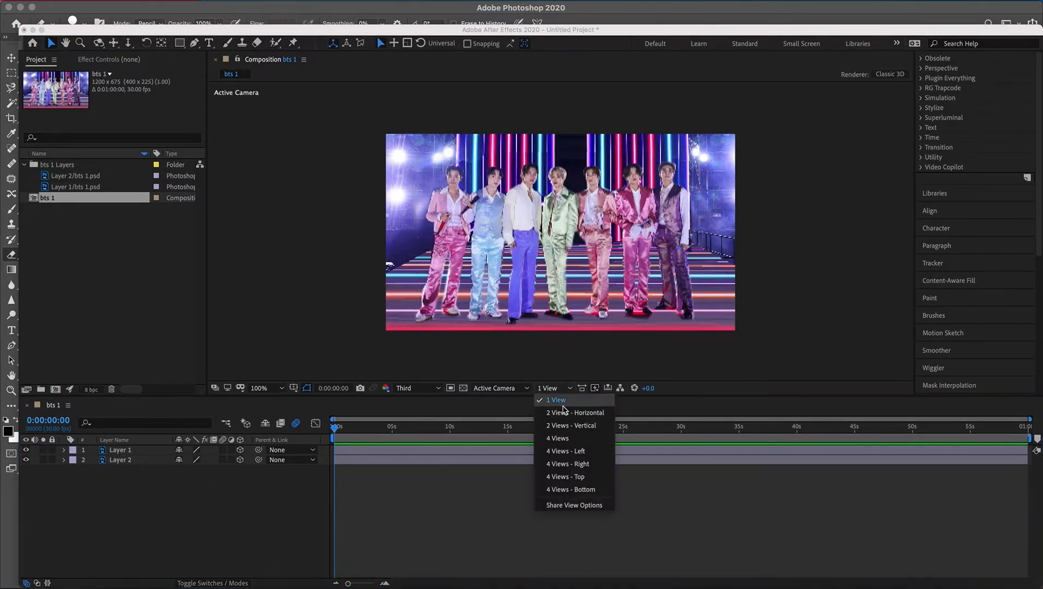
{"action": "left_click", "coordinate": [575, 412]}
{"action": "left_click", "coordinate": [304, 203]}
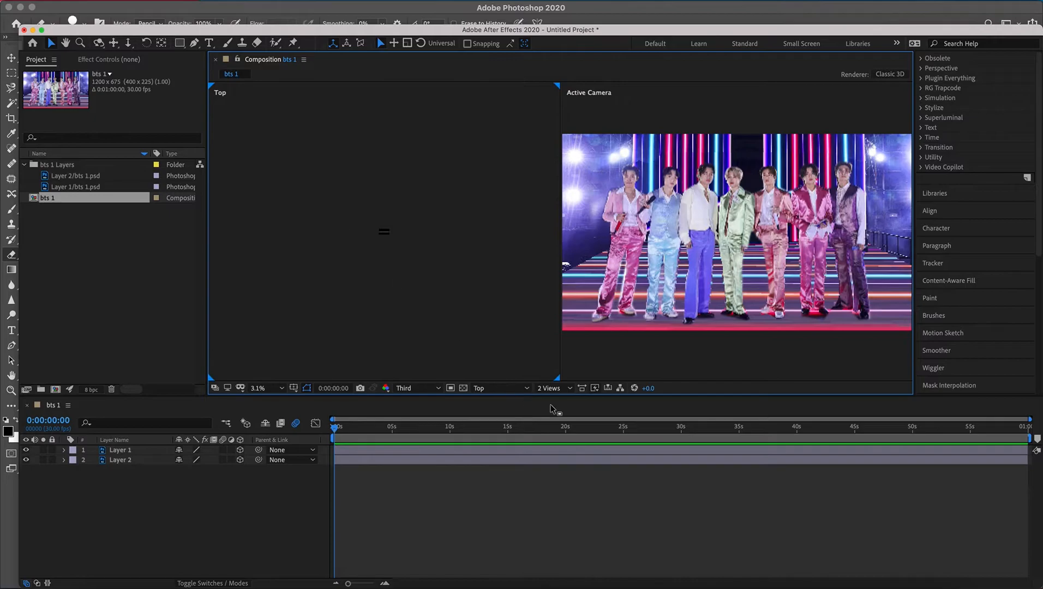
{"action": "left_click", "coordinate": [502, 388]}
{"action": "left_click", "coordinate": [501, 499]}
{"action": "scroll", "coordinate": [368, 261], "scroll_direction": "up", "scroll_amount": 5}
{"action": "scroll", "coordinate": [367, 263], "scroll_direction": "up", "scroll_amount": 2}
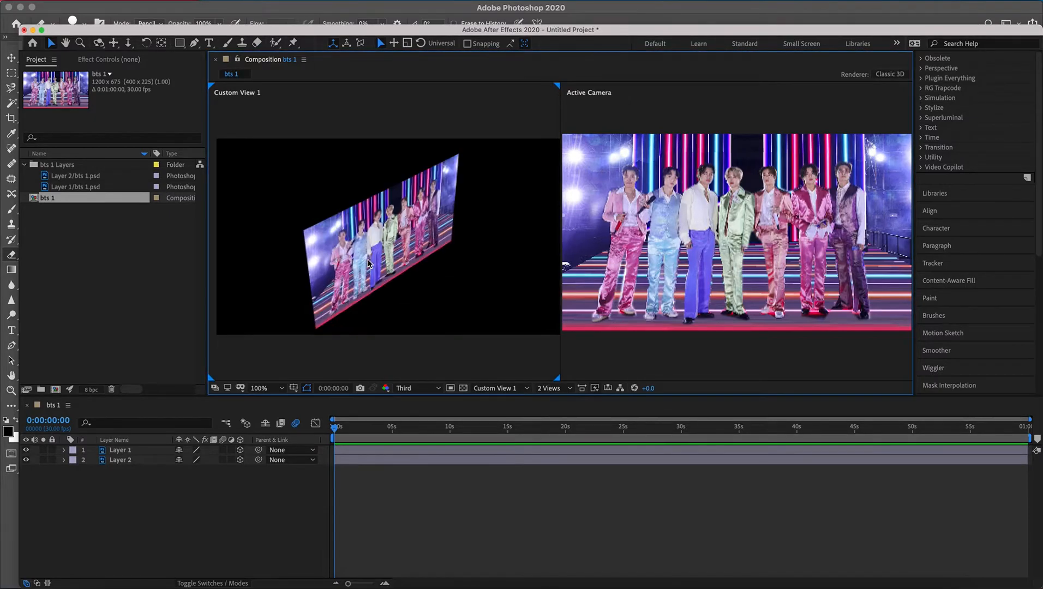
Move Layer 1 forward along its Z axis so the people stand in front of the Layer 2 background
{"action": "left_click", "coordinate": [690, 238]}
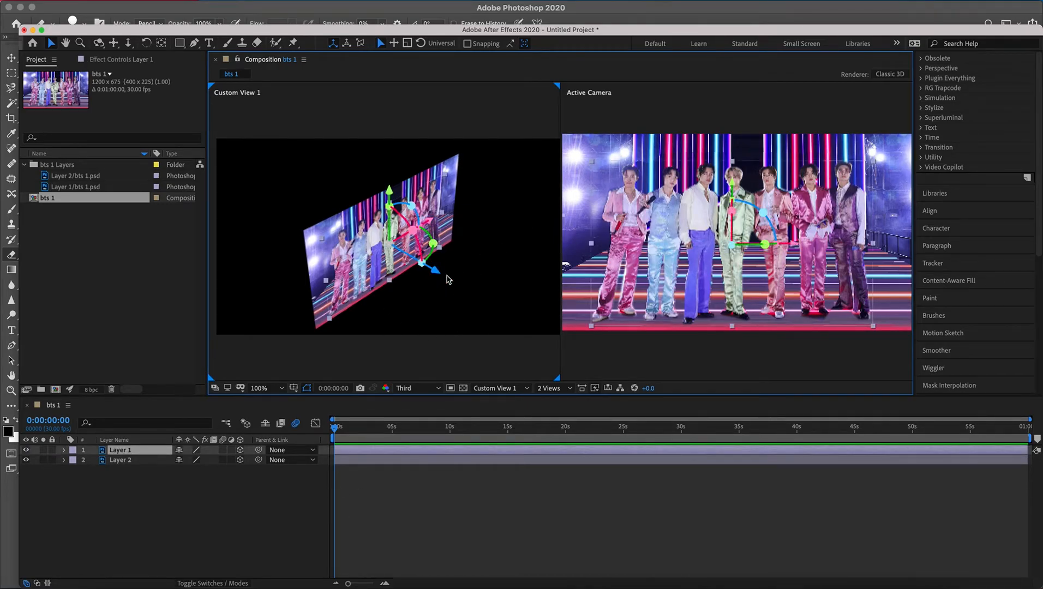
{"action": "left_click_drag", "start_coordinate": [439, 274], "coordinate": [484, 267]}
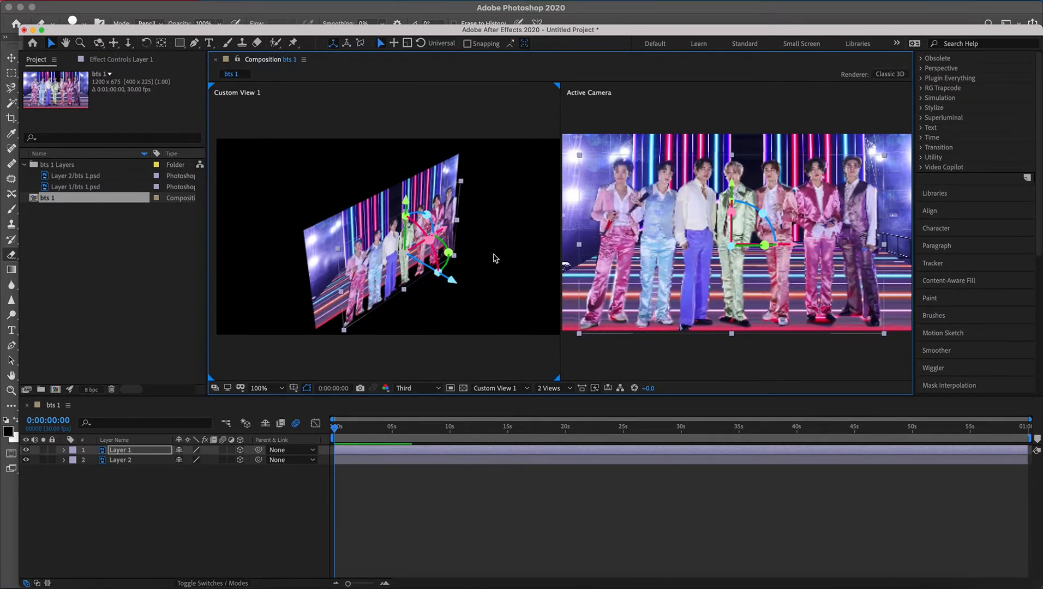
{"action": "mouse_move", "coordinate": [409, 202]}
{"action": "left_mouse_down"}
{"action": "mouse_move", "coordinate": [410, 187]}
{"action": "mouse_move", "coordinate": [410, 201]}
{"action": "left_mouse_up"}
{"action": "key", "text": "super+z"}
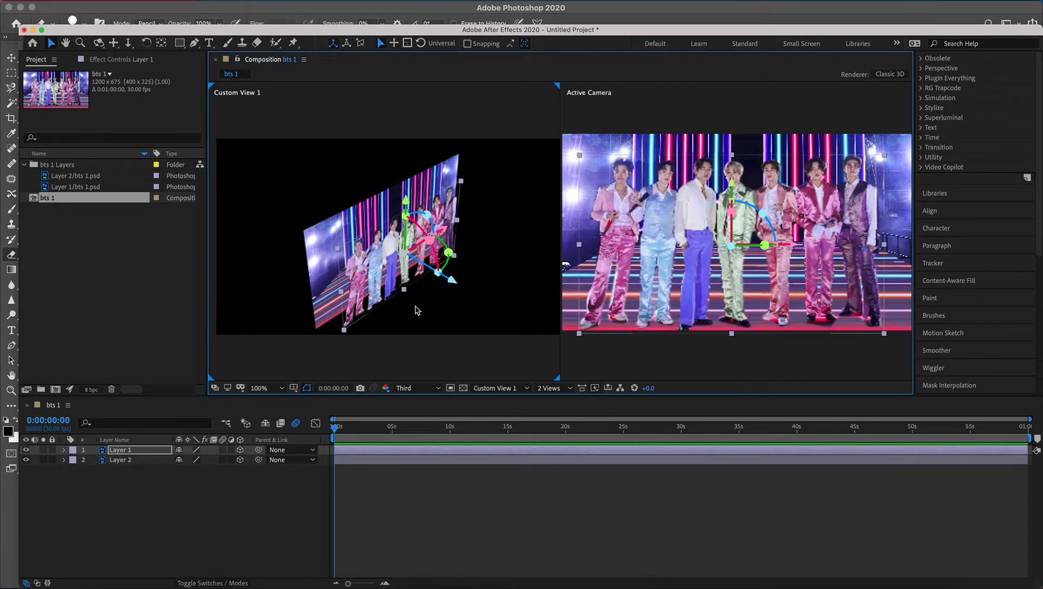
{"action": "mouse_move", "coordinate": [457, 285]}
{"action": "left_mouse_down"}
{"action": "mouse_move", "coordinate": [508, 305]}
{"action": "mouse_move", "coordinate": [473, 327]}
{"action": "mouse_move", "coordinate": [463, 284]}
{"action": "left_mouse_up"}
Add a two-node camera named Camera 1 with the Custom preset and 74.75 mm focal length
{"action": "left_click", "coordinate": [199, 1]}
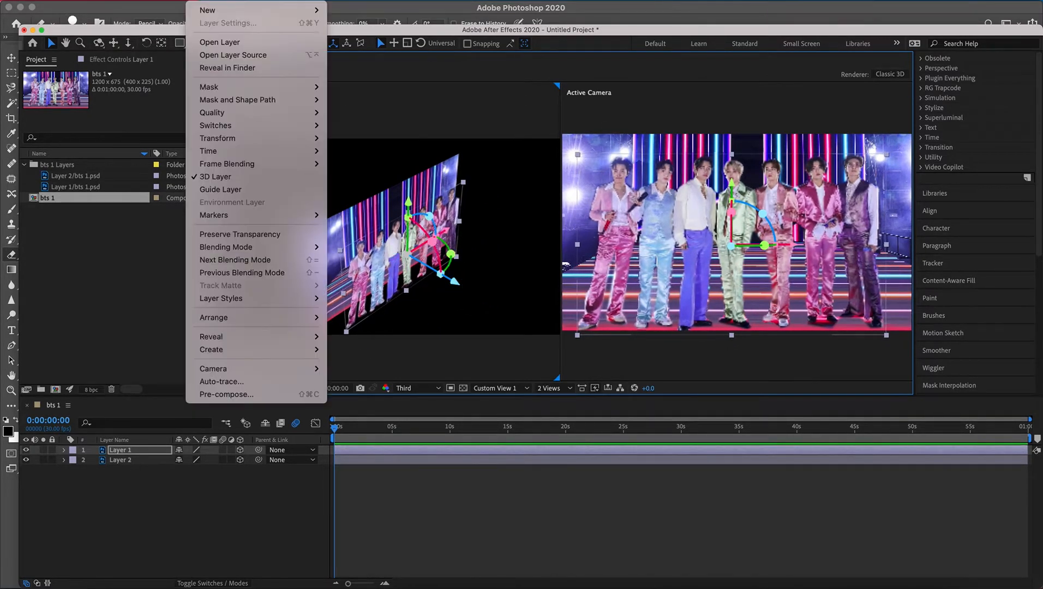
{"action": "mouse_move", "coordinate": [220, 10]}
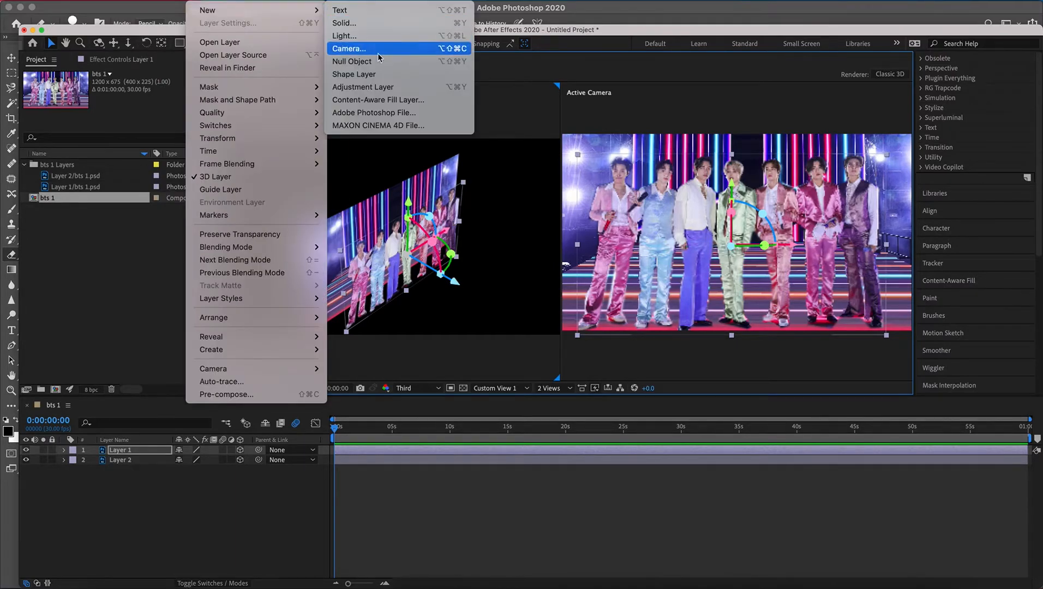
{"action": "left_click", "coordinate": [349, 49]}
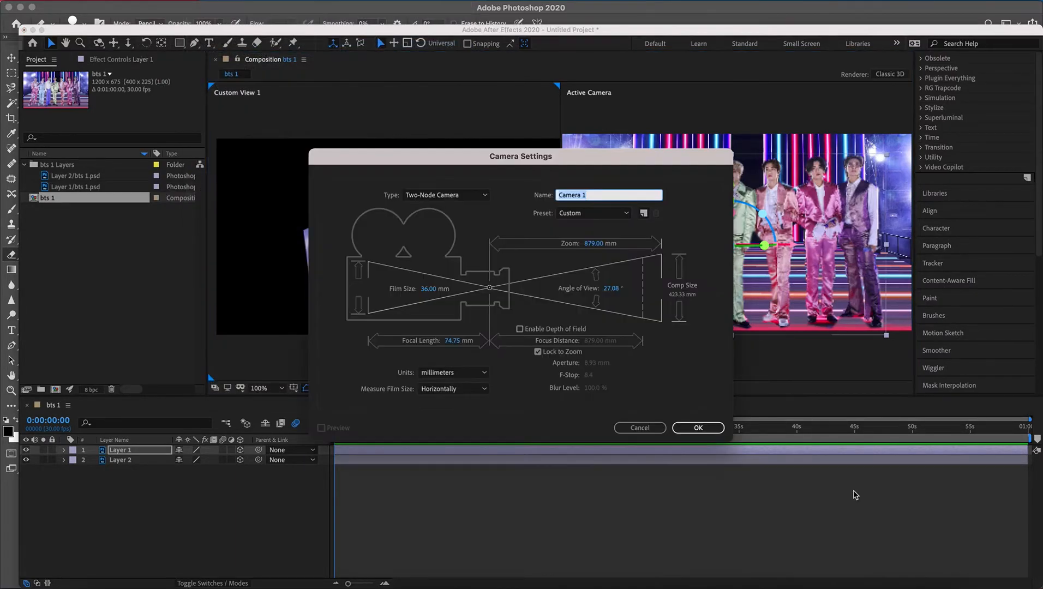
{"action": "left_click", "coordinate": [707, 427]}
{"action": "left_click", "coordinate": [140, 454]}
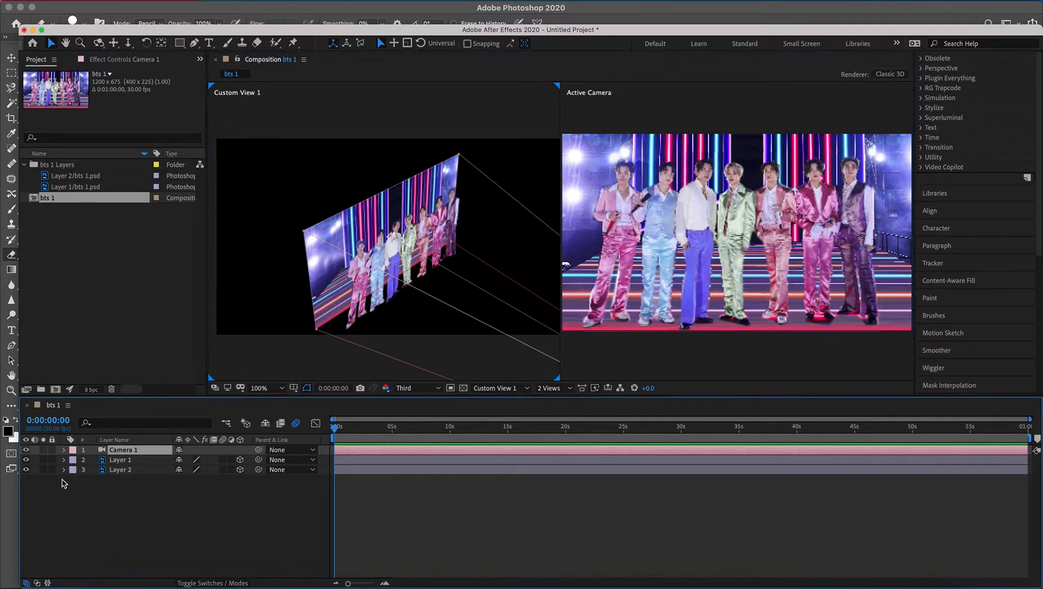
Try moving Camera 1 upward and closer to the layers in Custom View 1, and undo the moves
{"action": "scroll", "coordinate": [458, 251], "scroll_direction": "down", "scroll_amount": 2}
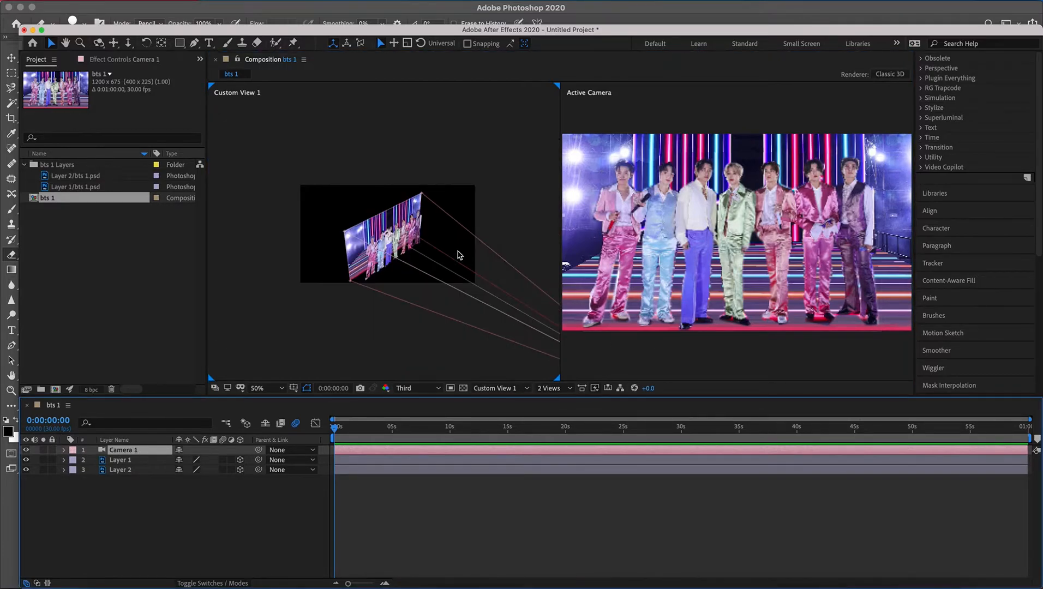
{"action": "scroll", "coordinate": [457, 250], "scroll_direction": "up", "scroll_amount": 1}
{"action": "scroll", "coordinate": [418, 274], "scroll_direction": "down", "scroll_amount": 1}
{"action": "left_click_drag", "start_coordinate": [513, 312], "coordinate": [489, 254]}
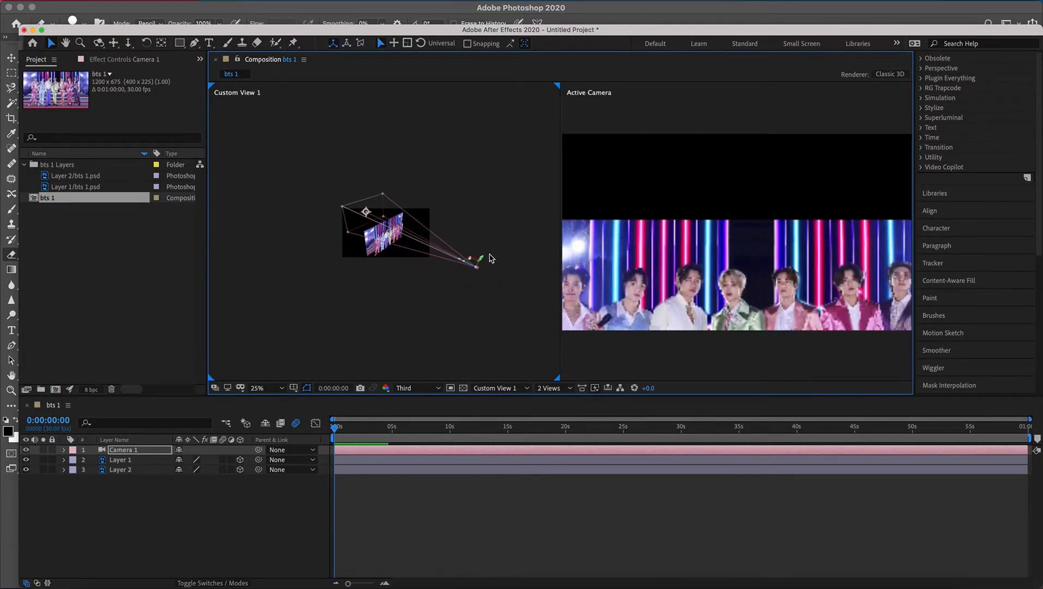
{"action": "key", "text": "super+z"}
{"action": "key", "text": "super+z"}
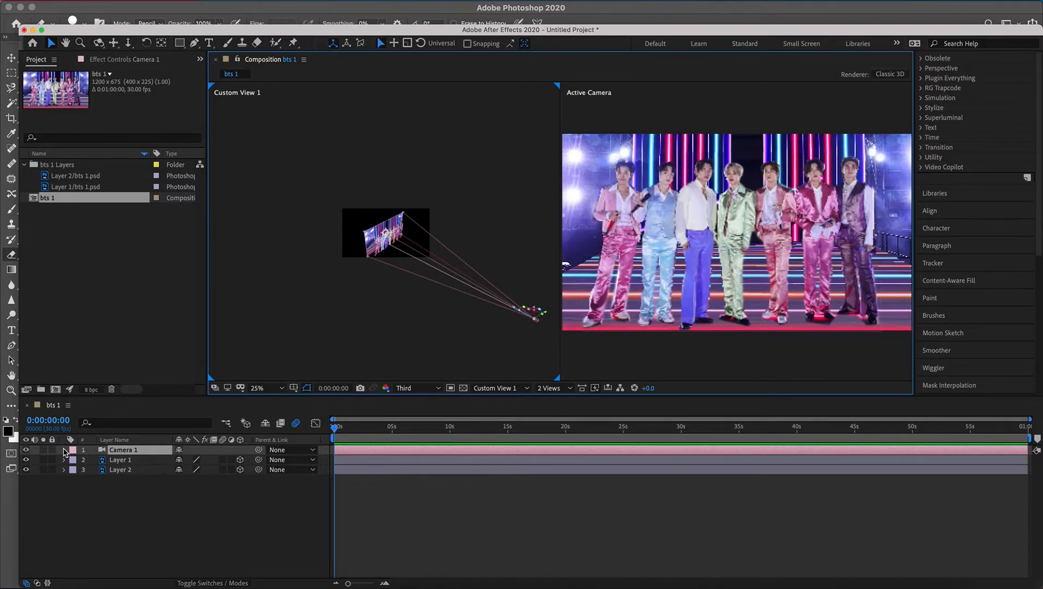
Start keyframes at 0:00:00:00 for Camera 1's Position, Orientation, and X, Y and Z Rotation
{"action": "key", "text": "p"}
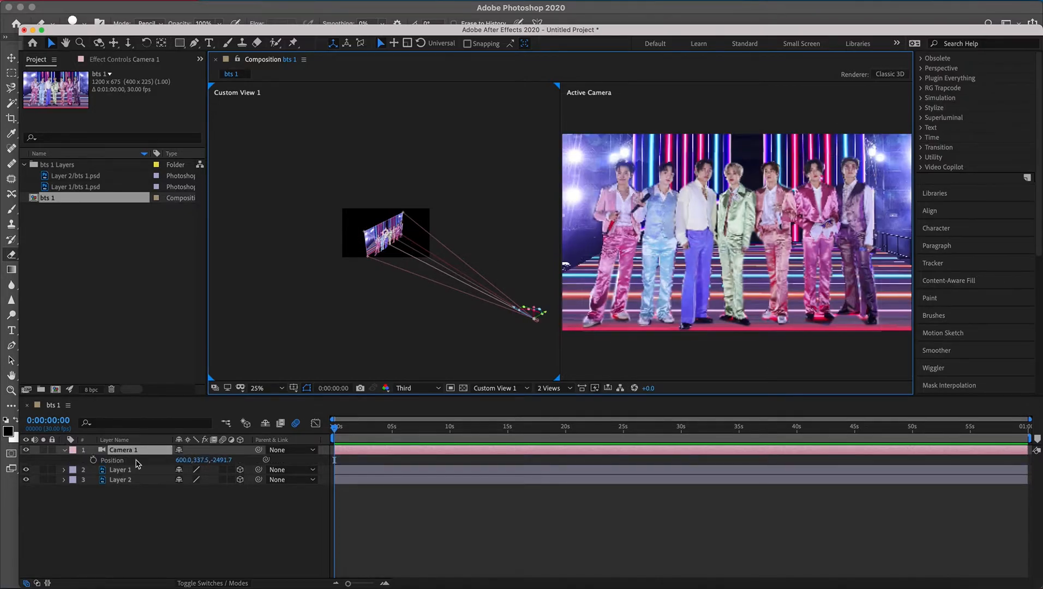
{"action": "left_click", "coordinate": [93, 460]}
{"action": "left_click", "coordinate": [66, 450]}
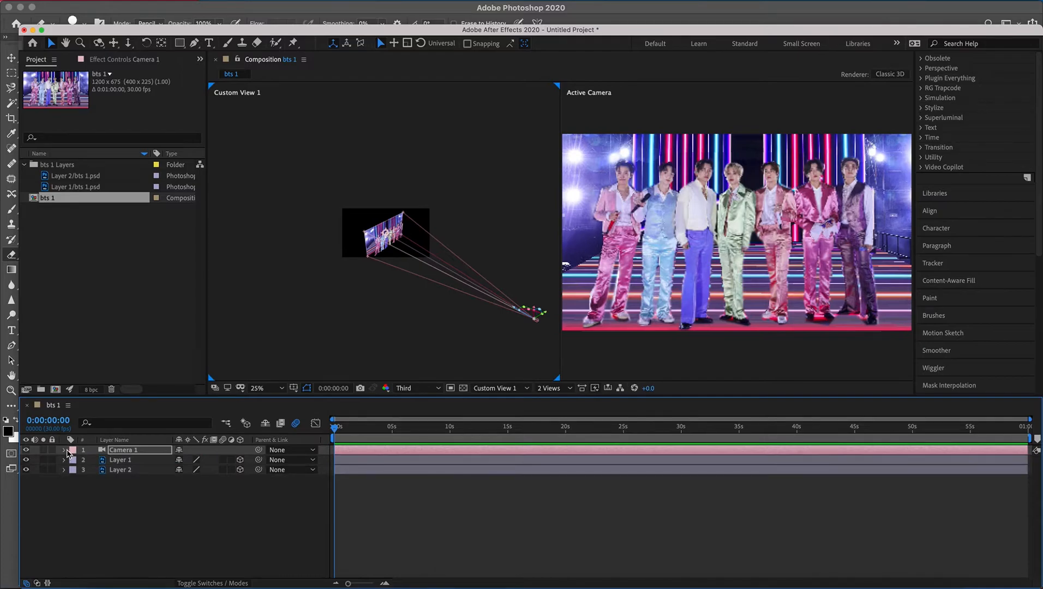
{"action": "left_click", "coordinate": [66, 450]}
{"action": "left_click", "coordinate": [93, 499]}
{"action": "left_click", "coordinate": [93, 510]}
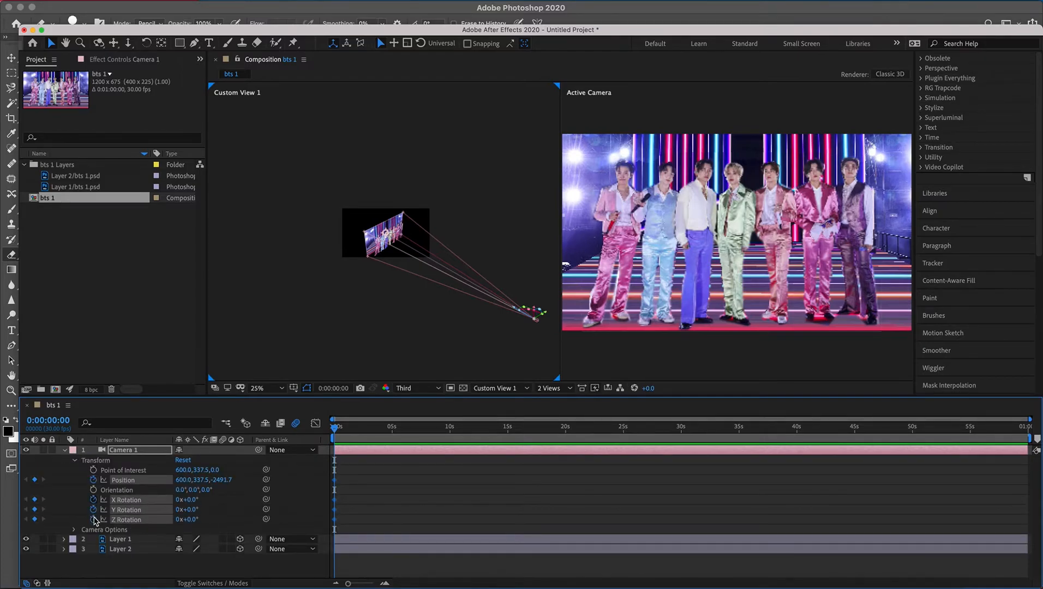
{"action": "left_click", "coordinate": [94, 520]}
{"action": "left_click", "coordinate": [94, 489]}
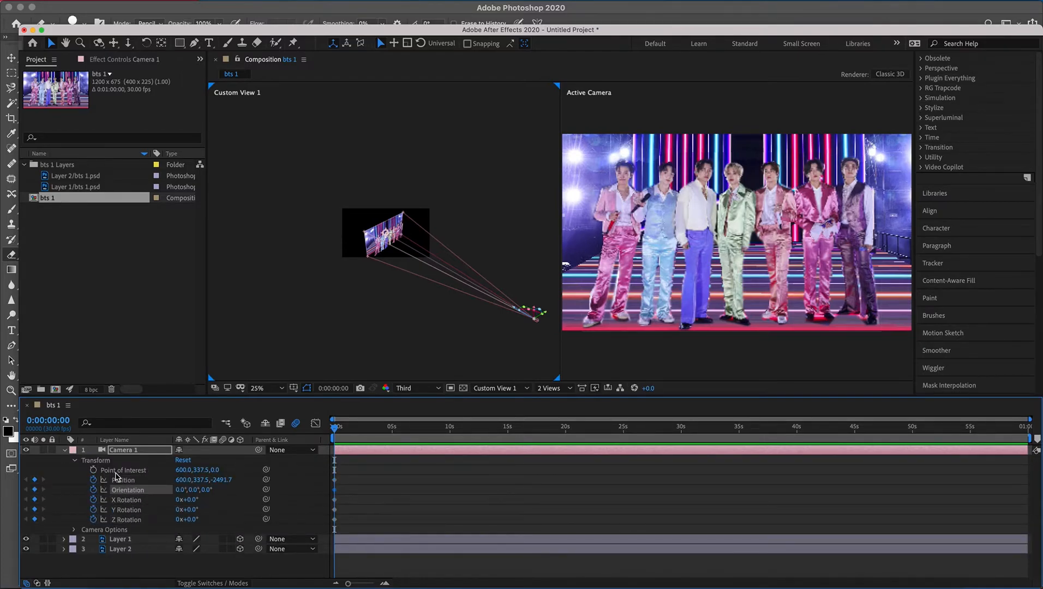
At 0:00:02:28, move Camera 1 closer and higher, to position 600, 156.5, -1096
{"action": "left_click_drag", "start_coordinate": [337, 429], "coordinate": [368, 430]}
{"action": "left_click_drag", "start_coordinate": [518, 312], "coordinate": [408, 283]}
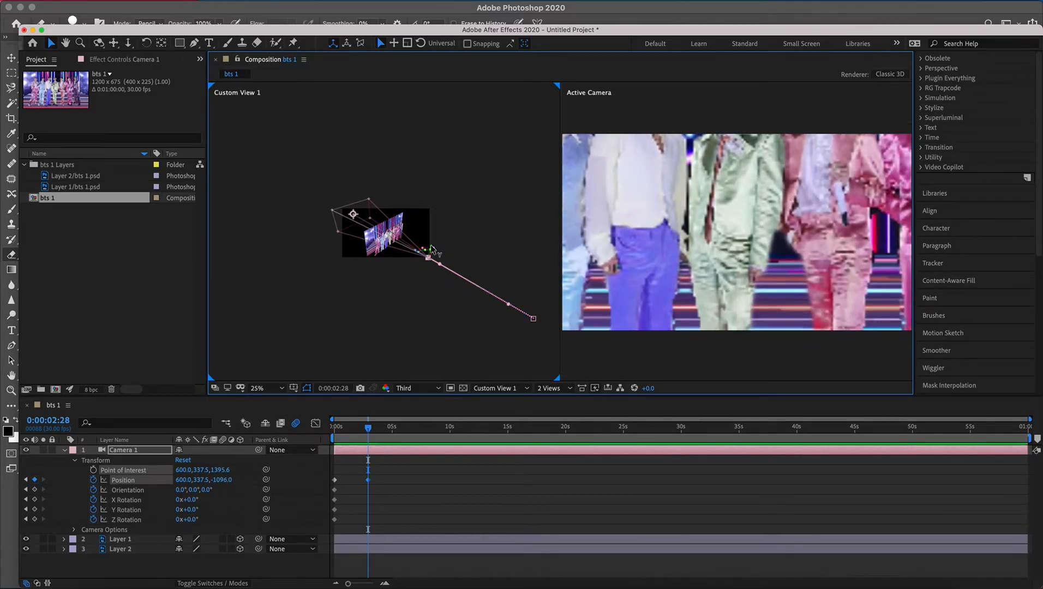
{"action": "left_click_drag", "start_coordinate": [430, 244], "coordinate": [434, 232]}
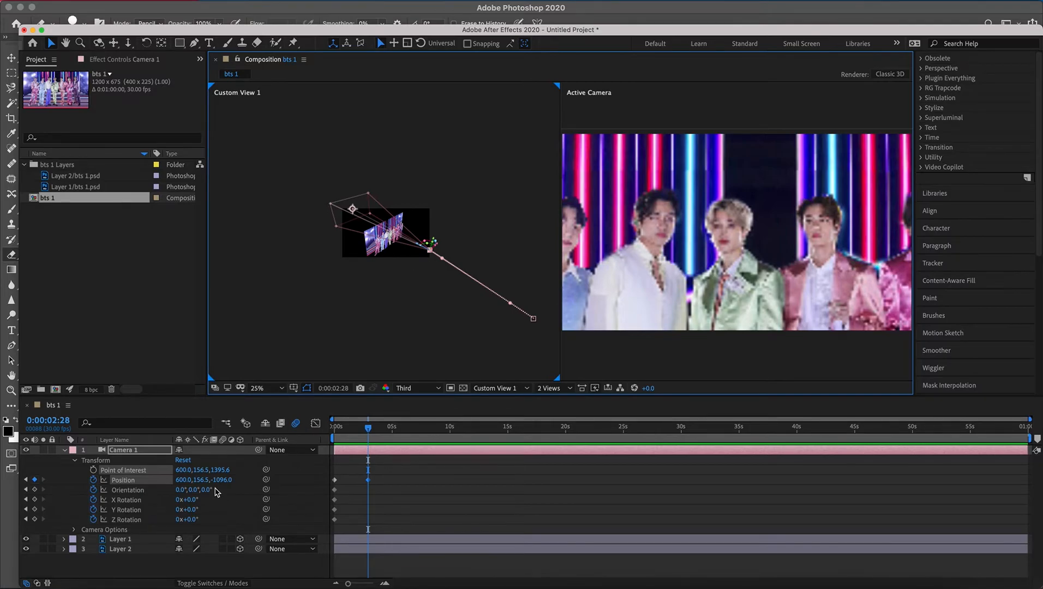
Set Camera 1's Y Rotation to 14° and X Rotation to -4° at 0:00:02:28, leaving out any Z Rotation
{"action": "left_click_drag", "start_coordinate": [192, 521], "coordinate": [232, 520]}
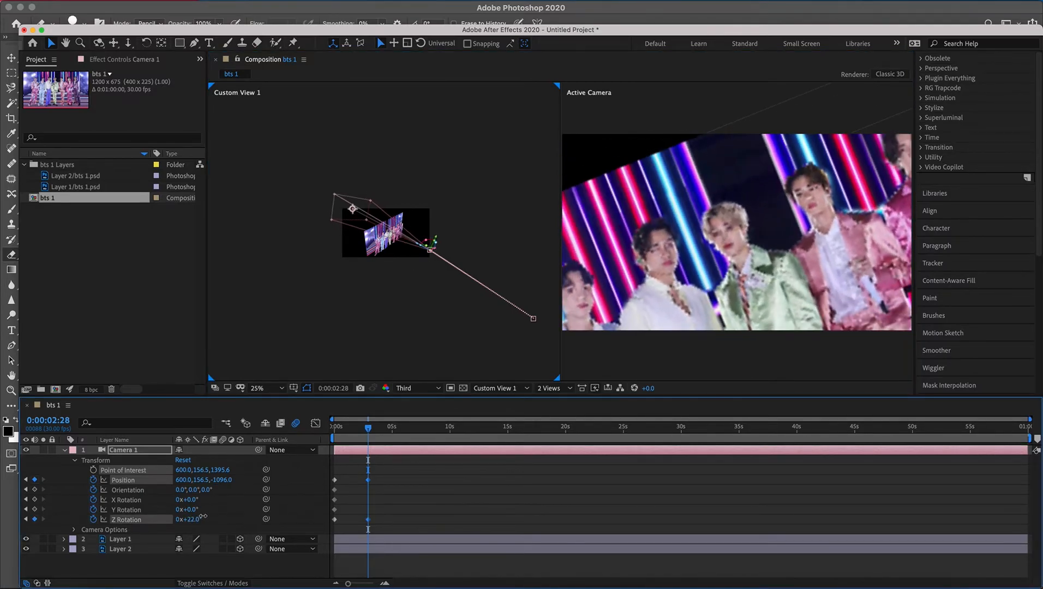
{"action": "key", "text": "super+z"}
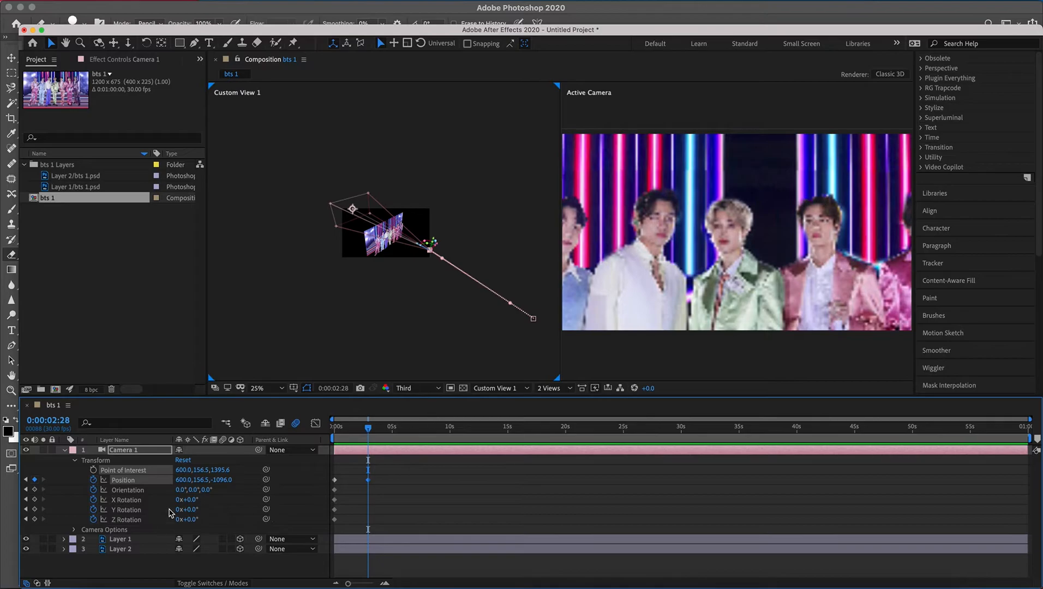
{"action": "left_click_drag", "start_coordinate": [195, 511], "coordinate": [188, 500]}
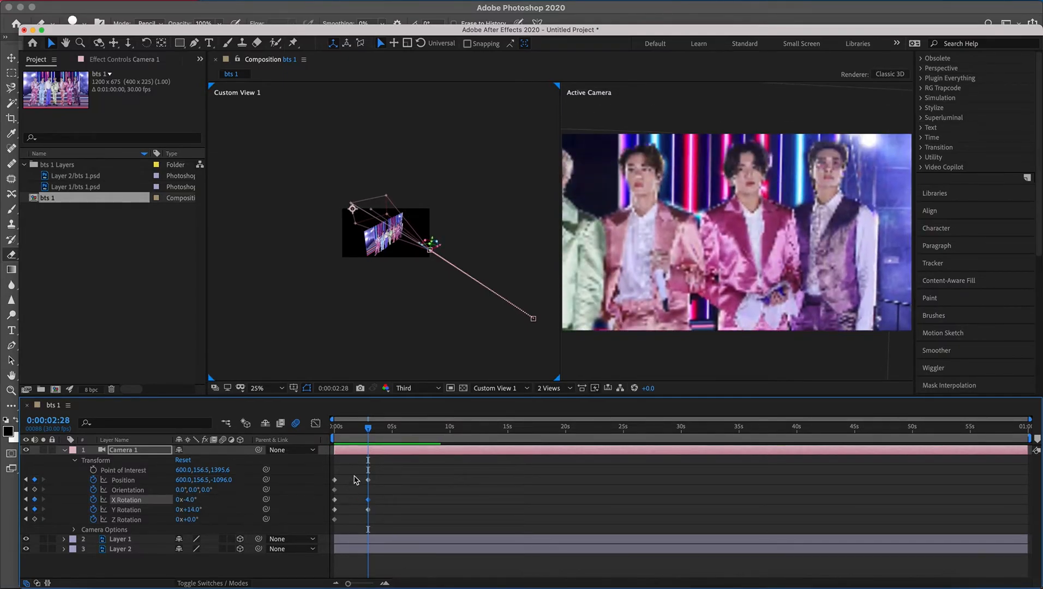
At 0:00:00:00, scale Layer 2 to 131% and move it up so the background fills the camera frame
{"action": "left_click_drag", "start_coordinate": [367, 431], "coordinate": [294, 445]}
{"action": "left_click", "coordinate": [593, 211]}
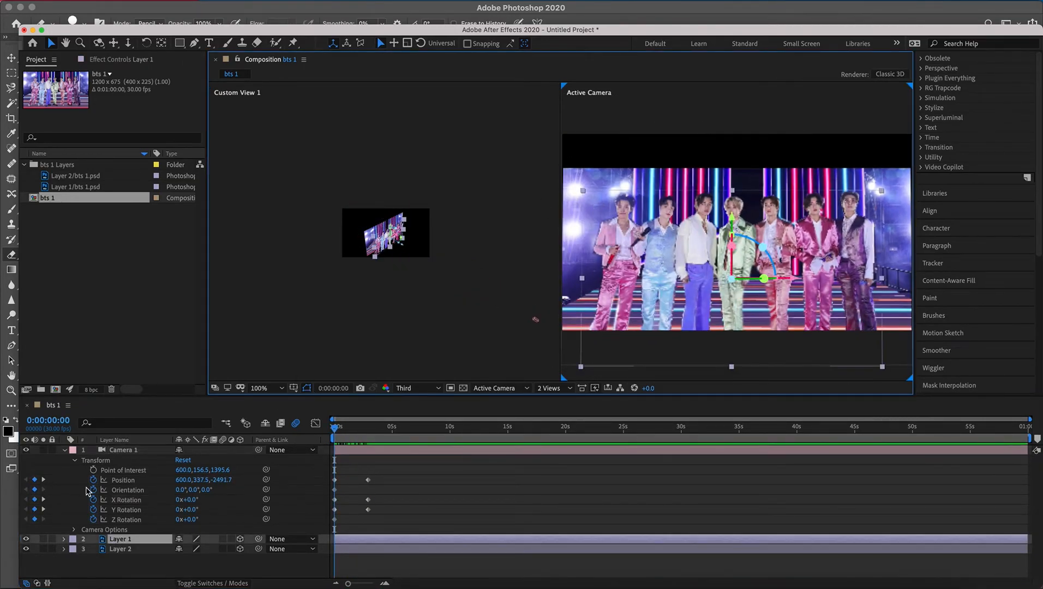
{"action": "left_click", "coordinate": [126, 549]}
{"action": "key", "text": "s"}
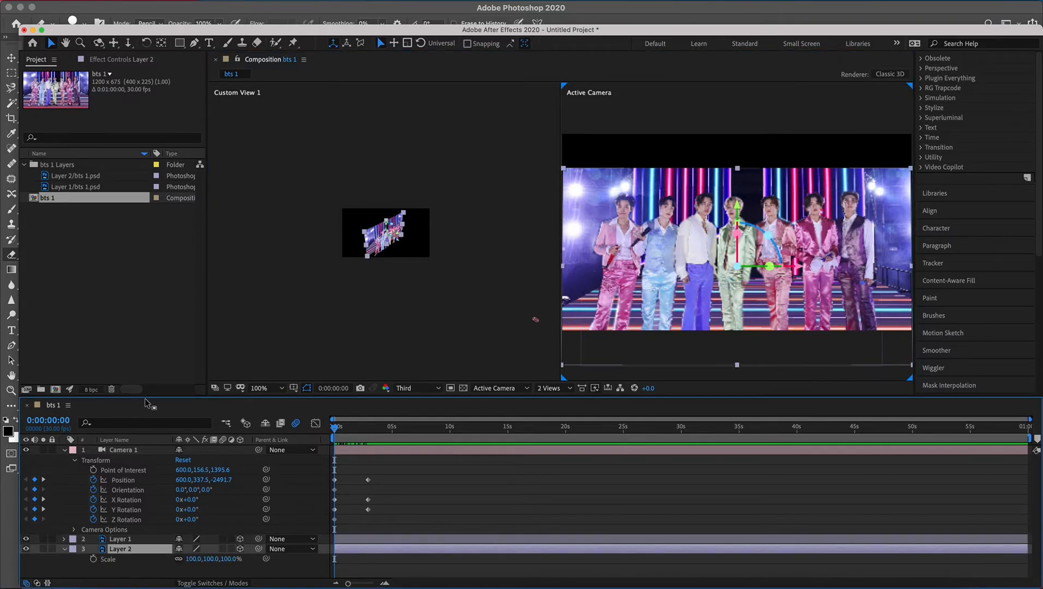
{"action": "left_click_drag", "start_coordinate": [232, 558], "coordinate": [249, 559]}
{"action": "left_click_drag", "start_coordinate": [766, 173], "coordinate": [765, 143]}
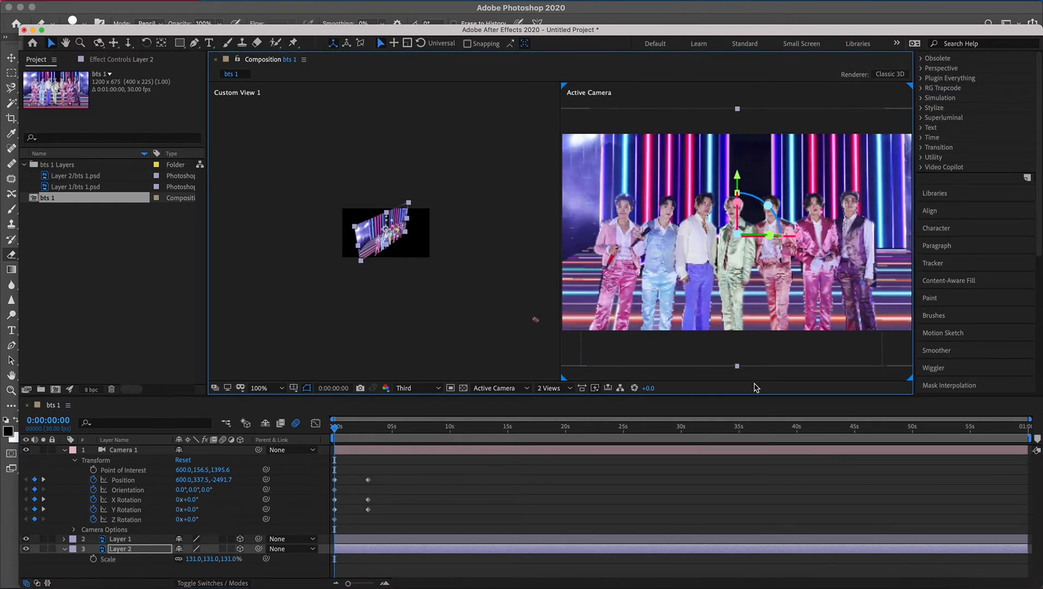
Set the composition viewer's resolution to Full and scrub through the camera move from the start
{"action": "mouse_move", "coordinate": [336, 432]}
{"action": "left_mouse_down"}
{"action": "mouse_move", "coordinate": [324, 435]}
{"action": "mouse_move", "coordinate": [376, 427]}
{"action": "mouse_move", "coordinate": [313, 433]}
{"action": "mouse_move", "coordinate": [374, 415]}
{"action": "mouse_move", "coordinate": [331, 423]}
{"action": "left_mouse_up"}
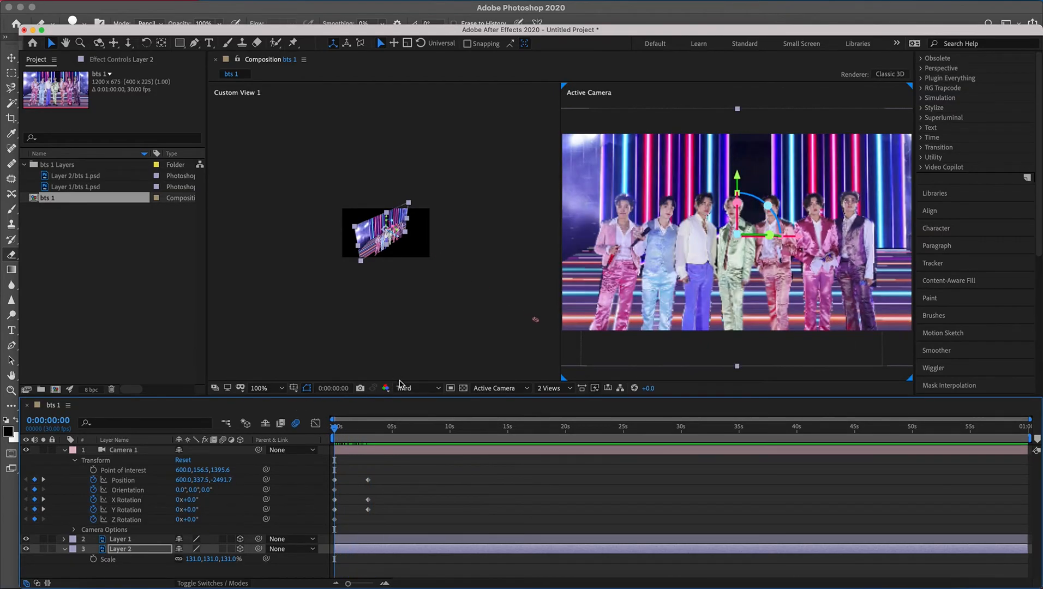
{"action": "left_click", "coordinate": [417, 387]}
{"action": "left_click", "coordinate": [420, 415]}
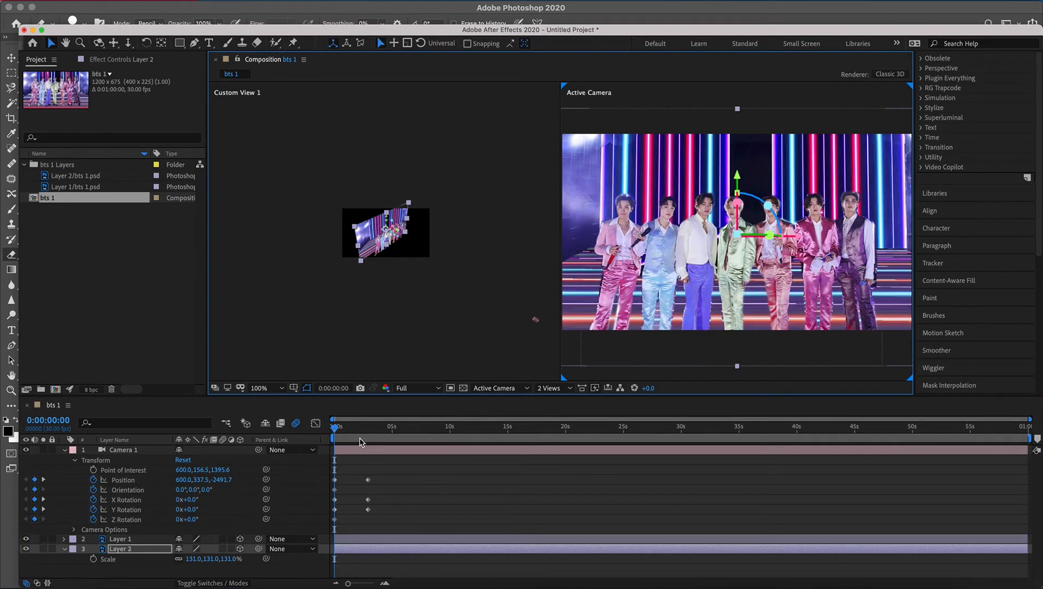
{"action": "left_click_drag", "start_coordinate": [337, 433], "coordinate": [307, 428]}
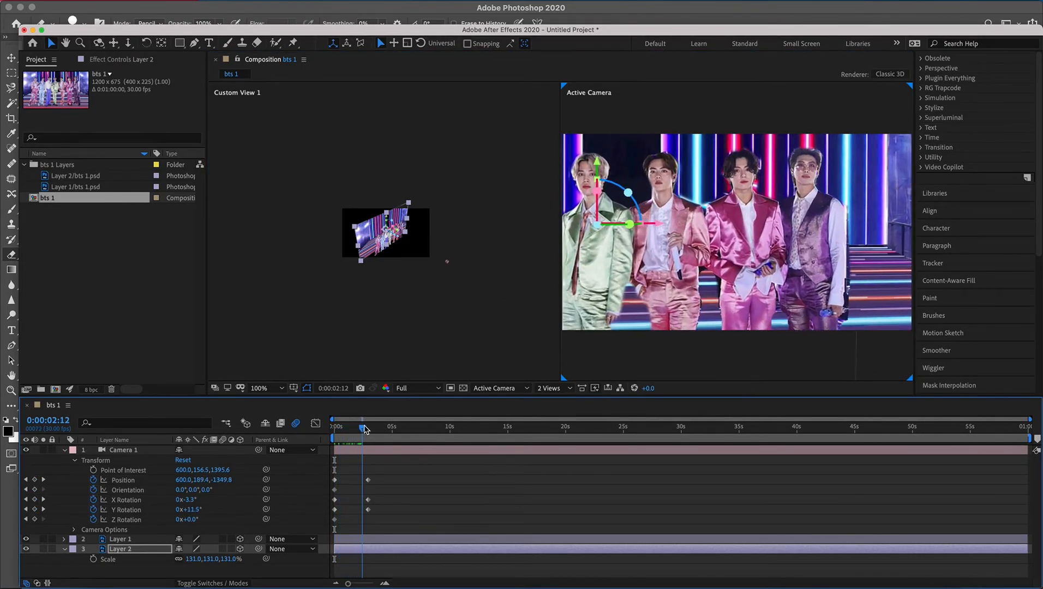
Add a white shadow-casting spot light with 87% intensity, 90° cone angle and 47 px shadow diffusion
{"action": "left_click", "coordinate": [65, 451]}
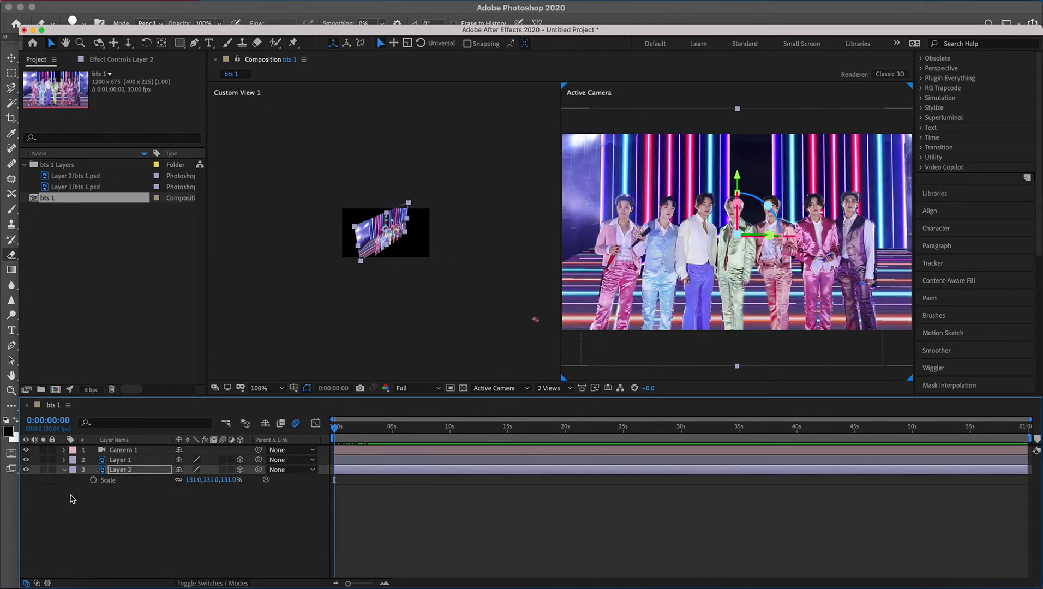
{"action": "left_click", "coordinate": [64, 471]}
{"action": "left_click", "coordinate": [200, 2]}
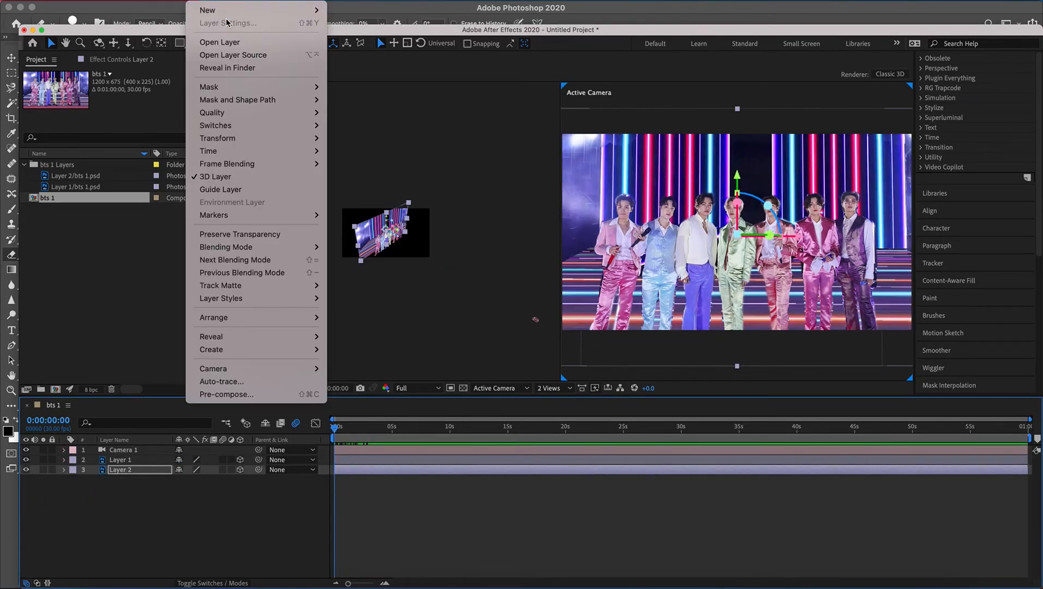
{"action": "mouse_move", "coordinate": [227, 14]}
{"action": "left_click", "coordinate": [380, 35]}
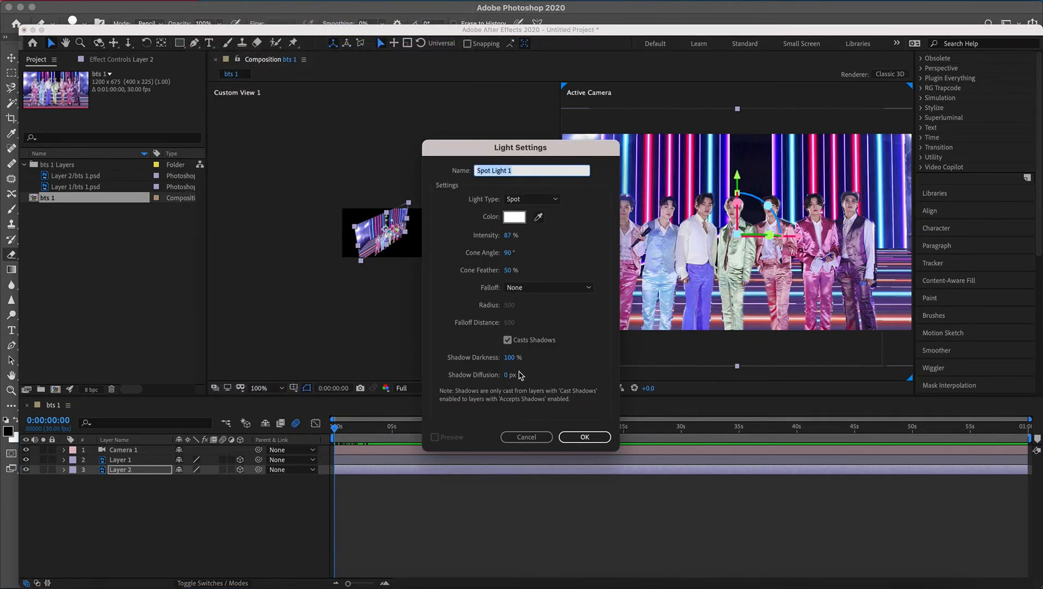
{"action": "left_click_drag", "start_coordinate": [507, 375], "coordinate": [533, 374]}
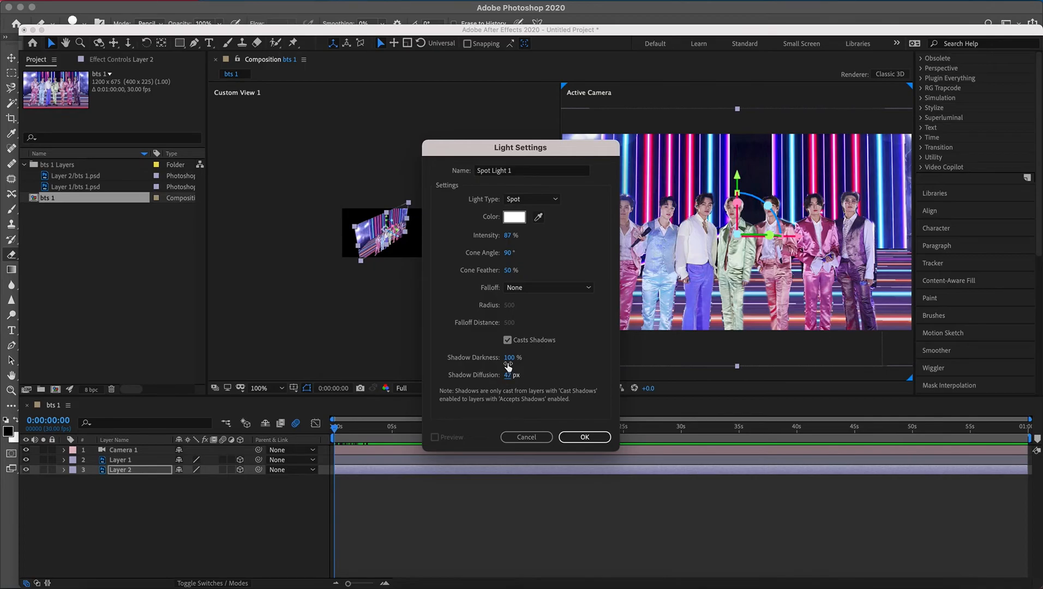
{"action": "left_click", "coordinate": [585, 436]}
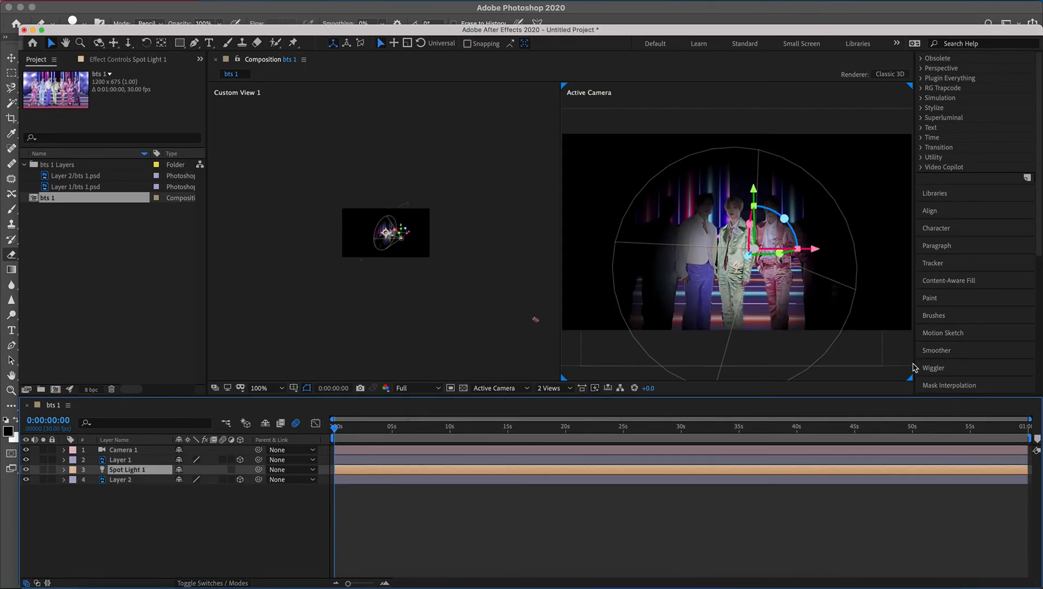
Raise Spot Light 1 and pull it back from the layers so its cone lights all seven people
{"action": "left_click_drag", "start_coordinate": [753, 189], "coordinate": [753, 155]}
{"action": "scroll", "coordinate": [398, 232], "scroll_direction": "up", "scroll_amount": 2}
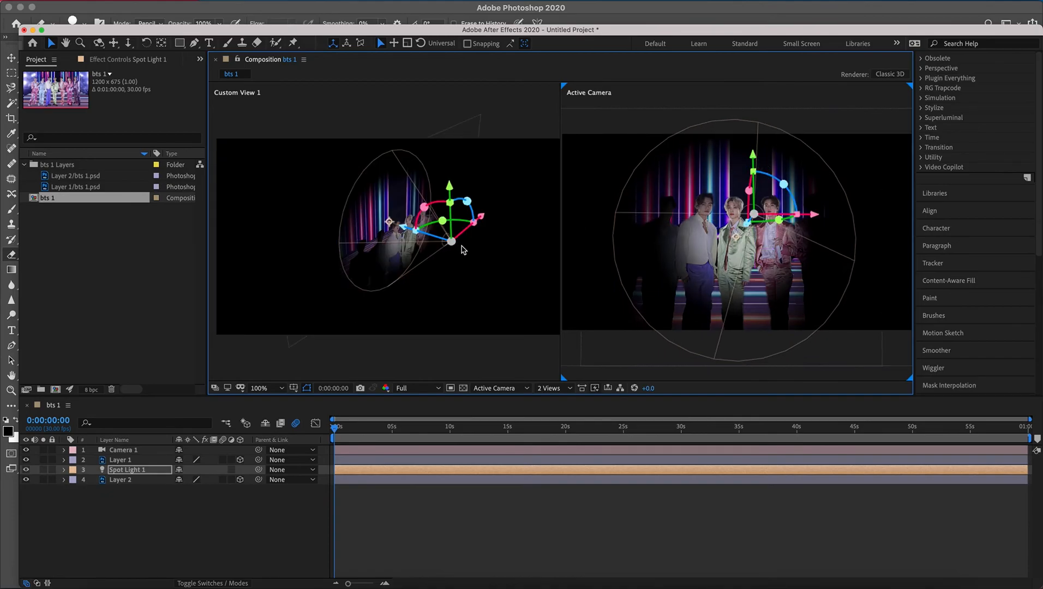
{"action": "left_click_drag", "start_coordinate": [402, 228], "coordinate": [516, 255]}
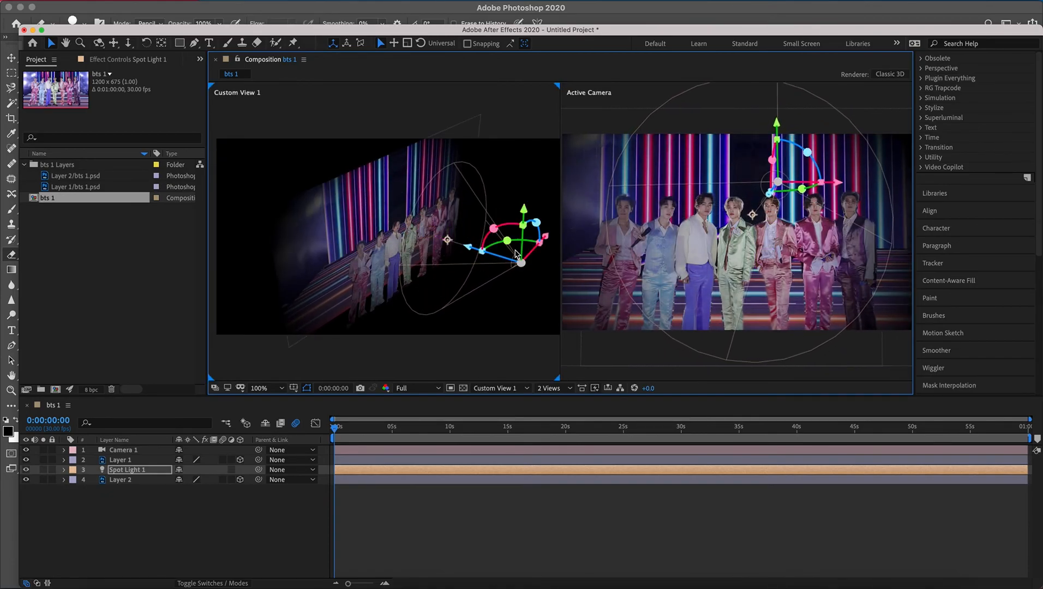
Turn on Casts Shadows in Layer 1's material options and nudge the layer slightly forward along Z
{"action": "left_click", "coordinate": [127, 461]}
{"action": "left_click", "coordinate": [64, 459]}
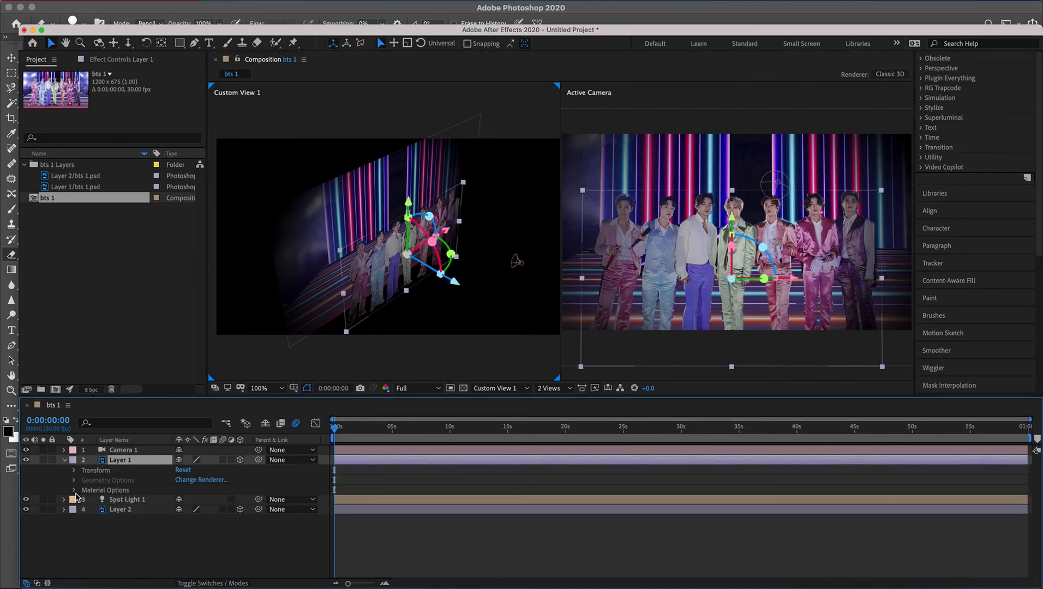
{"action": "left_click", "coordinate": [75, 491]}
{"action": "scroll", "coordinate": [94, 492], "scroll_direction": "down", "scroll_amount": 2}
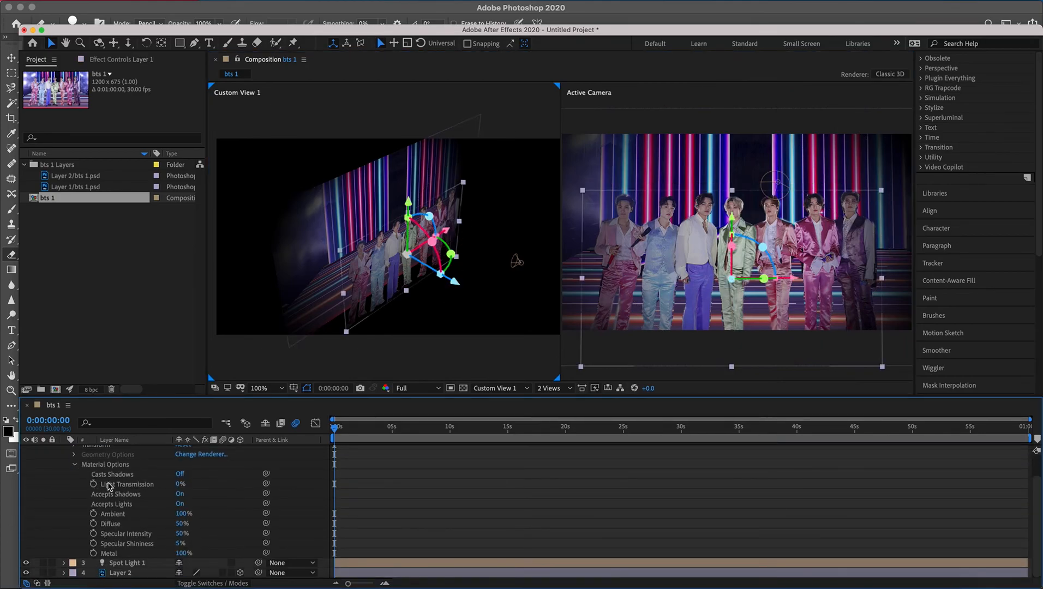
{"action": "left_click", "coordinate": [179, 474]}
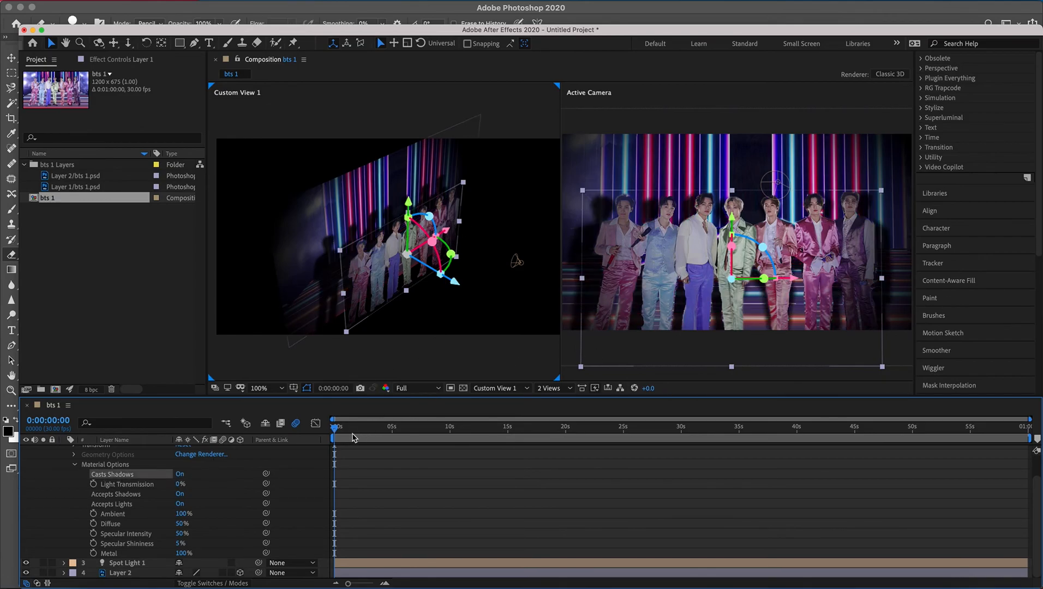
{"action": "mouse_move", "coordinate": [337, 432]}
{"action": "left_mouse_down"}
{"action": "mouse_move", "coordinate": [403, 412]}
{"action": "mouse_move", "coordinate": [333, 428]}
{"action": "left_mouse_up"}
{"action": "mouse_move", "coordinate": [460, 287]}
{"action": "left_mouse_down"}
{"action": "mouse_move", "coordinate": [518, 302]}
{"action": "mouse_move", "coordinate": [465, 289]}
{"action": "left_mouse_up"}
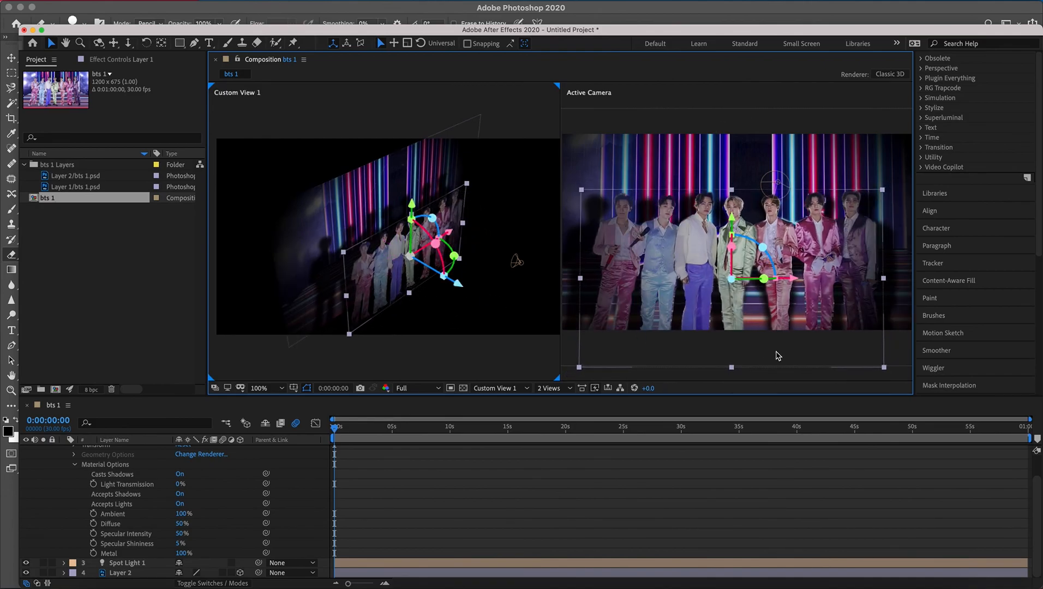